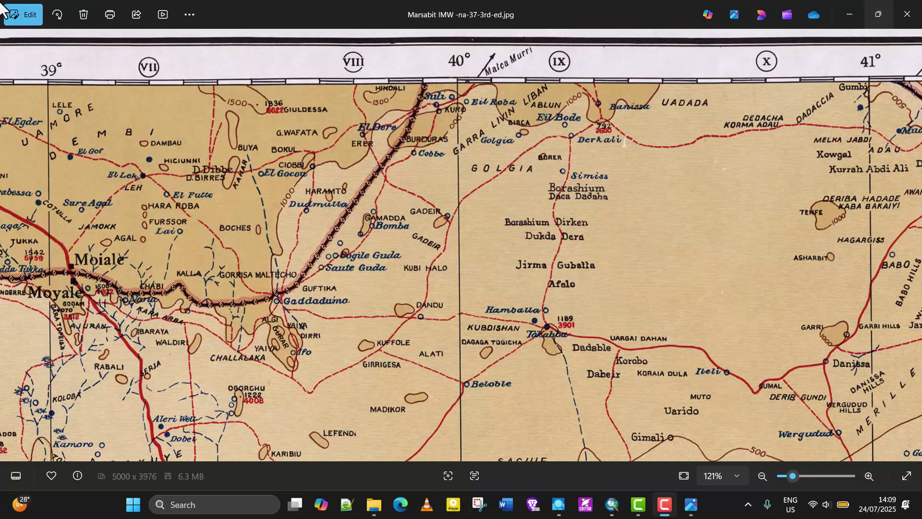
Examine the contour lines and place markings along the northern edge of the Marsabit map, around Moyale, Takabba and the 40° meridian.
drag(181, 150, 647, 462)
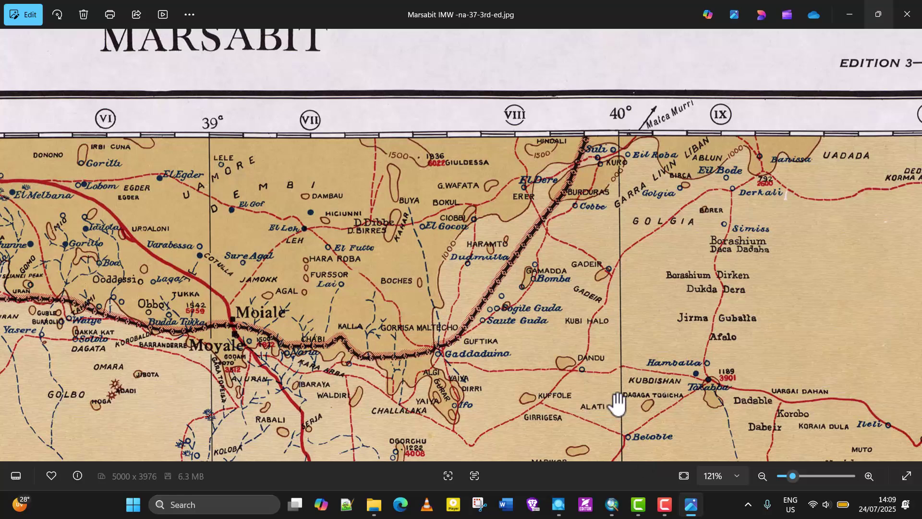
drag(421, 127, 305, 136)
drag(529, 304, 569, 300)
drag(456, 342, 356, 293)
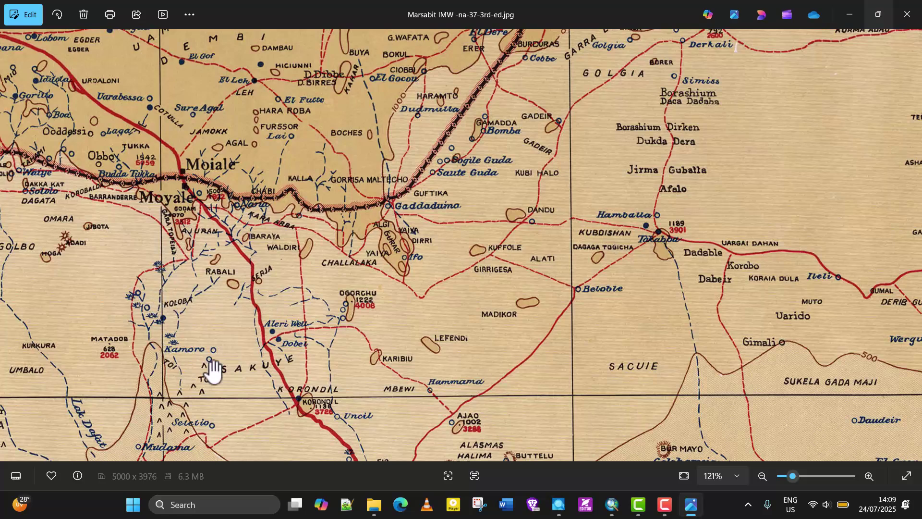
drag(502, 304, 518, 361)
drag(607, 336, 481, 345)
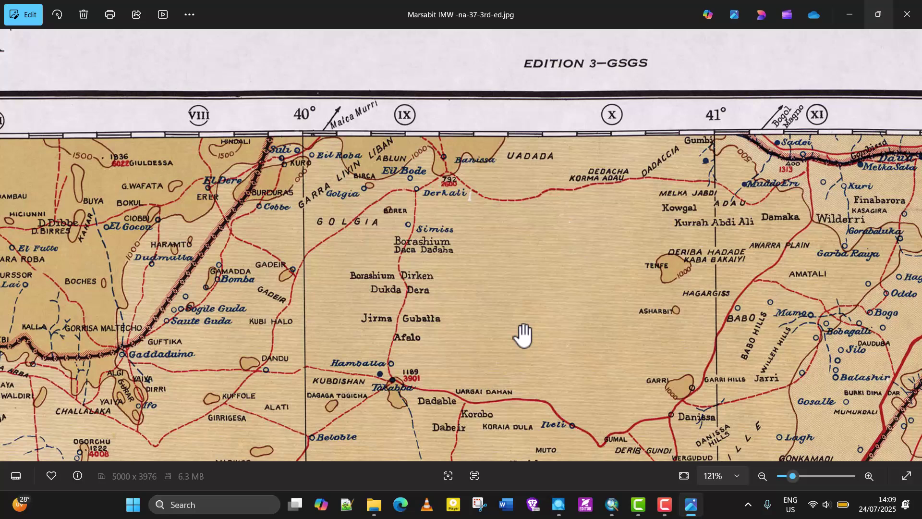
drag(438, 325, 503, 282)
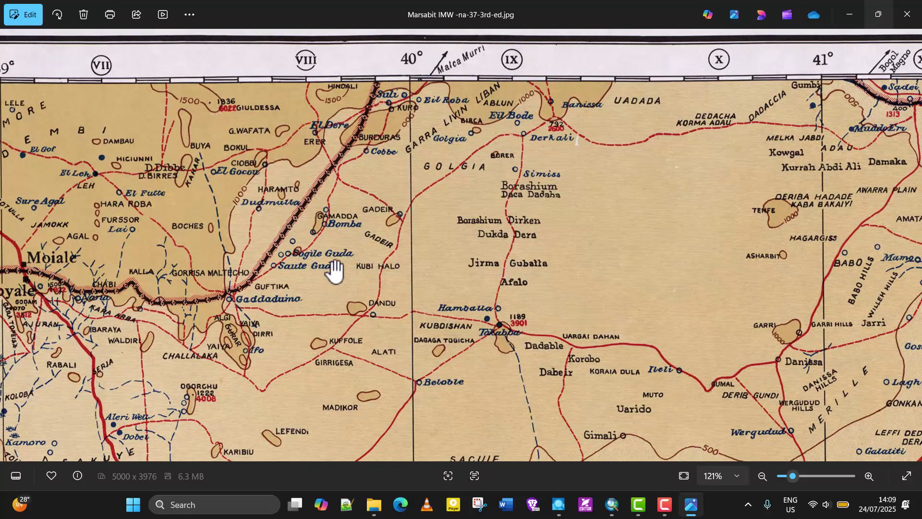
drag(257, 265, 393, 259)
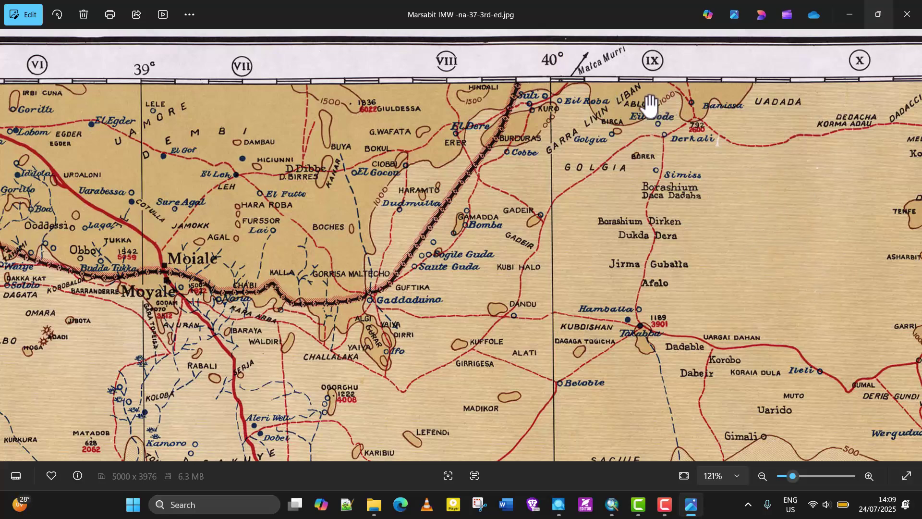
scroll(336, 335, down, 3)
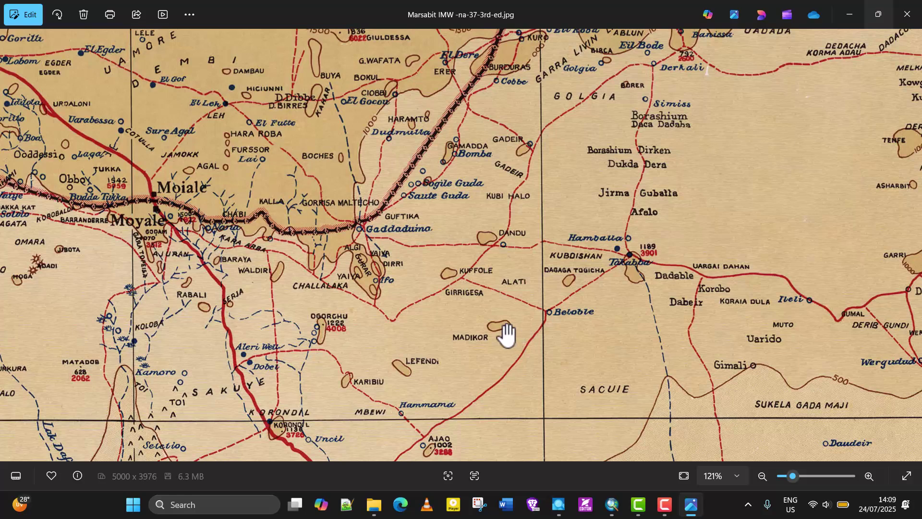
drag(264, 370, 389, 304)
scroll(449, 315, right, 2)
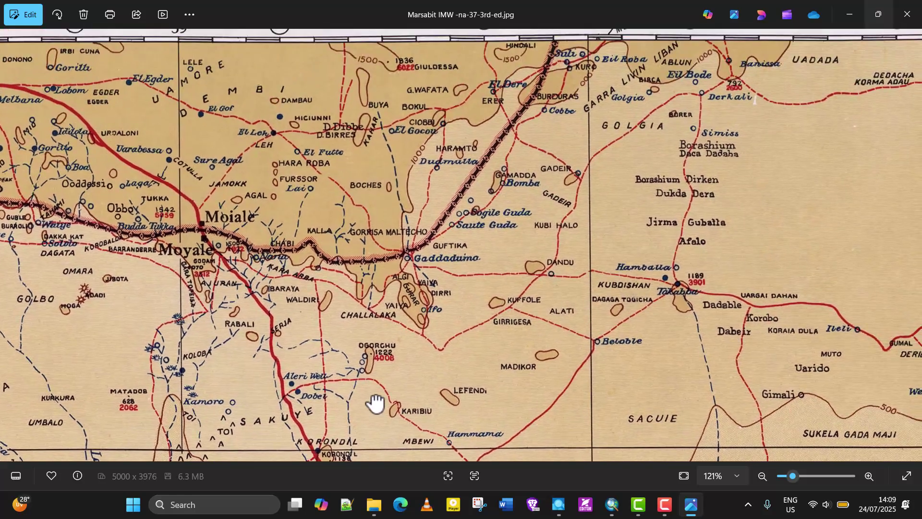
scroll(461, 345, up, 4)
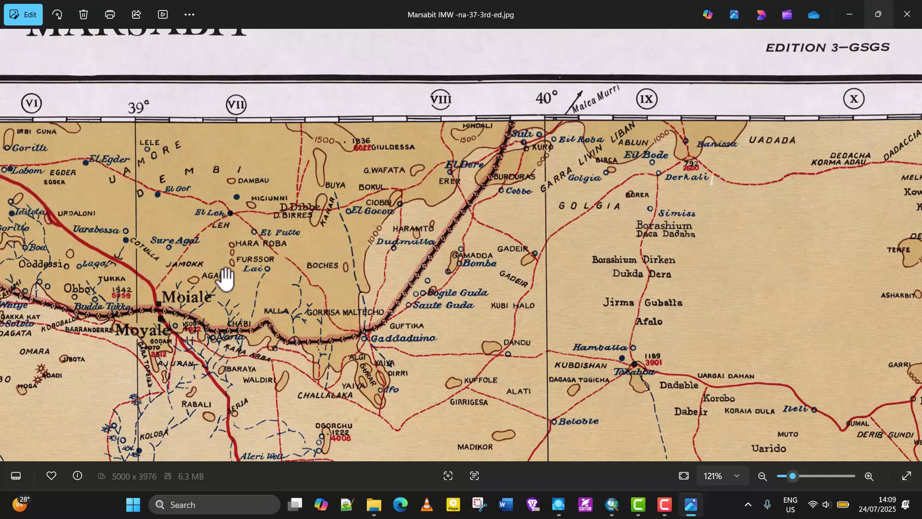
scroll(245, 276, up, 1)
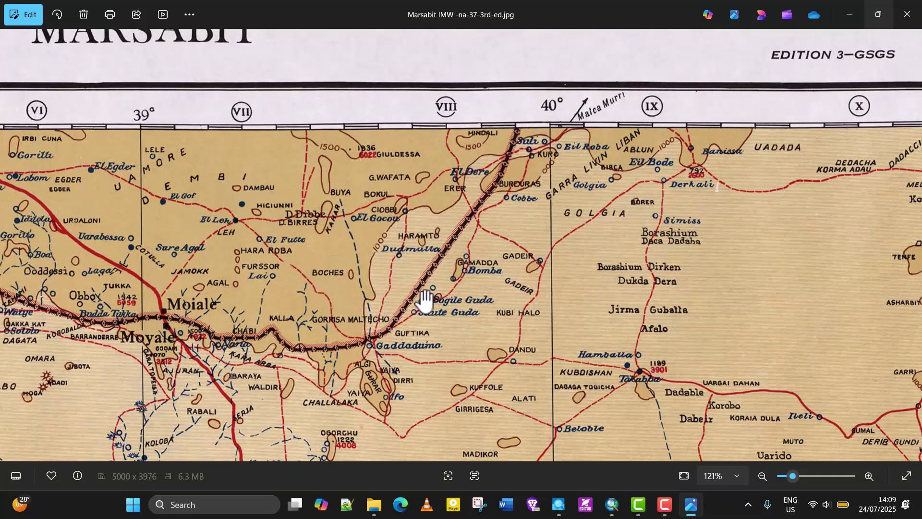
drag(319, 294, 268, 264)
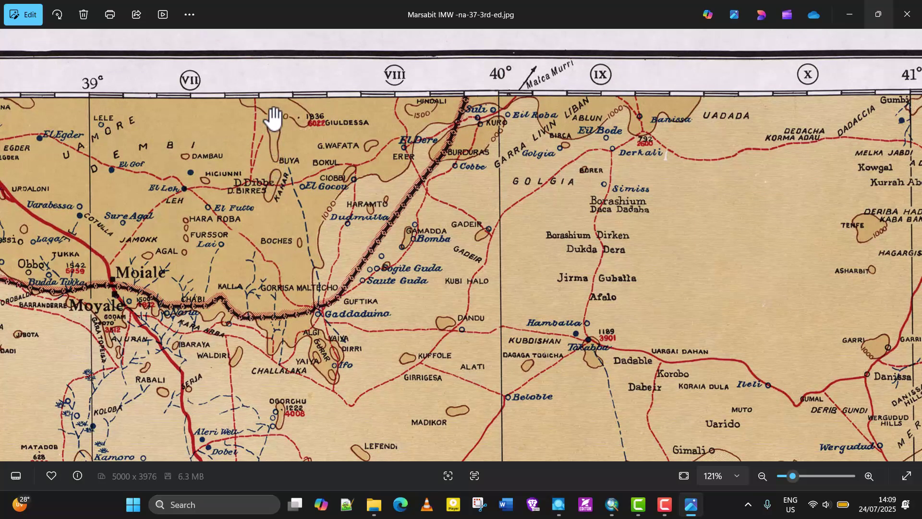
Inspect the contour lines and spot height near Giuldessa on the Marsabit map in close-up, down to the border at Gaddaduma.
scroll(260, 123, up, 2)
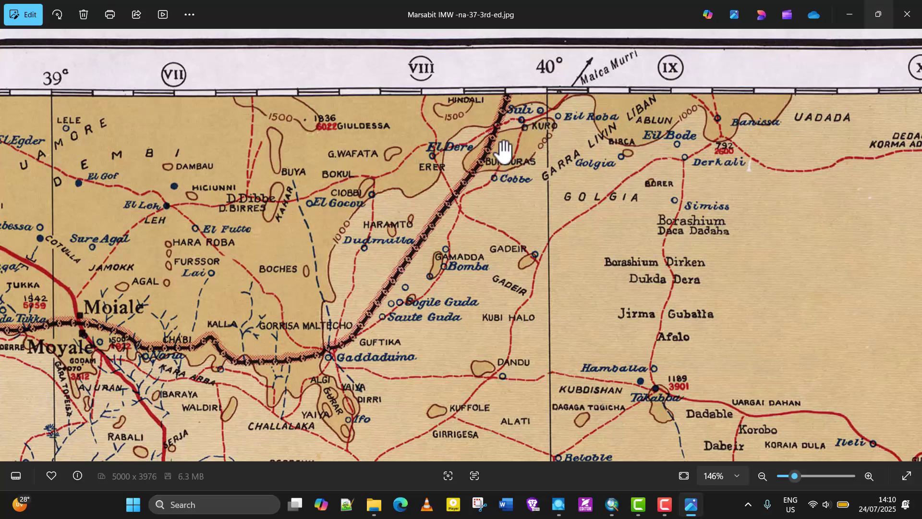
drag(730, 343, 652, 328)
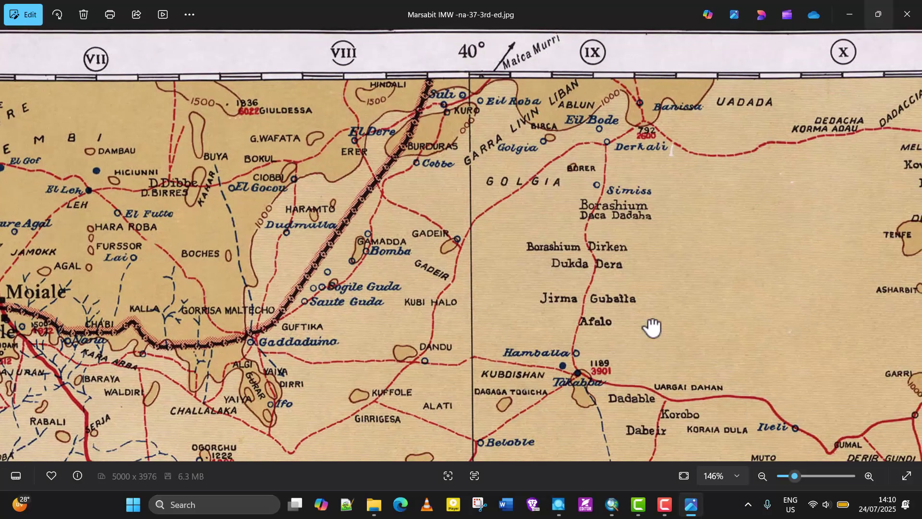
drag(401, 309, 449, 310)
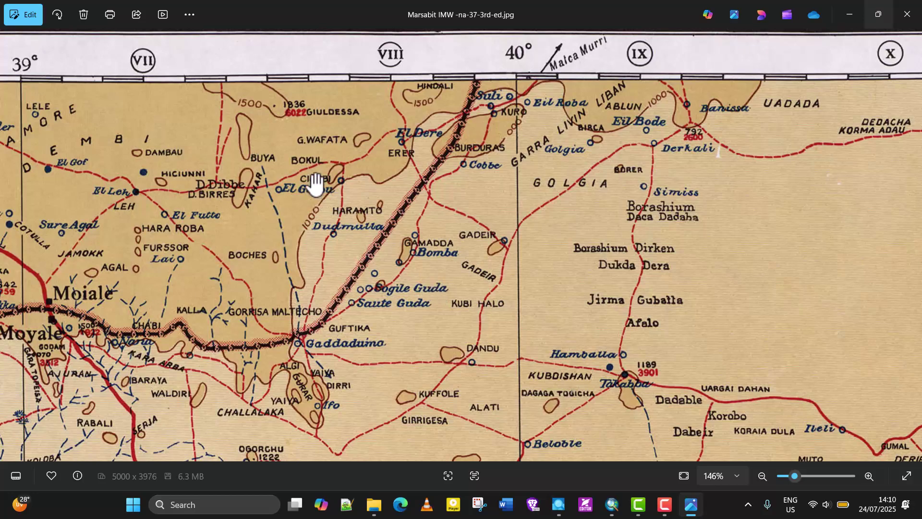
scroll(274, 100, up, 3)
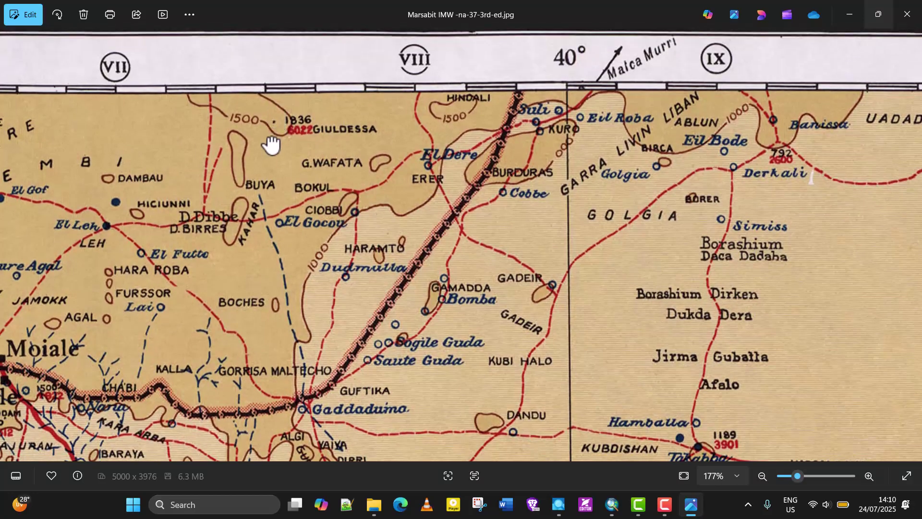
scroll(278, 132, up, 2)
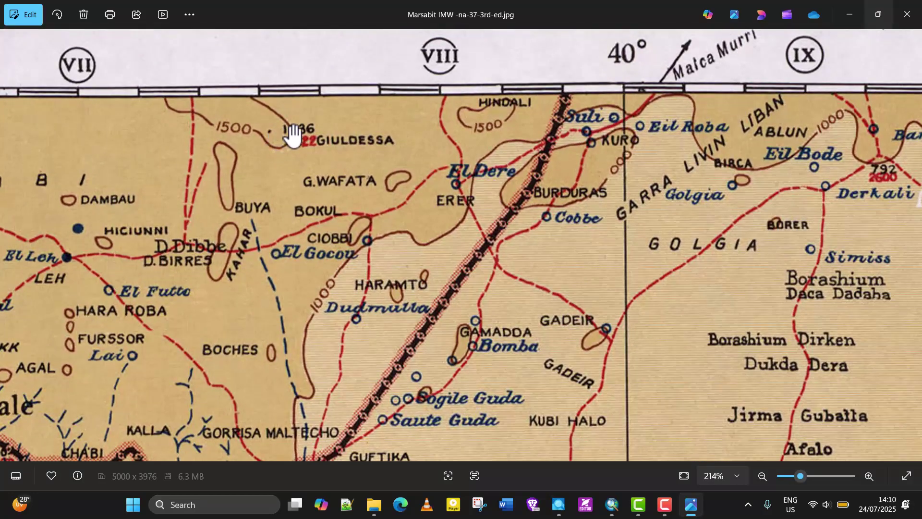
drag(293, 134, 325, 127)
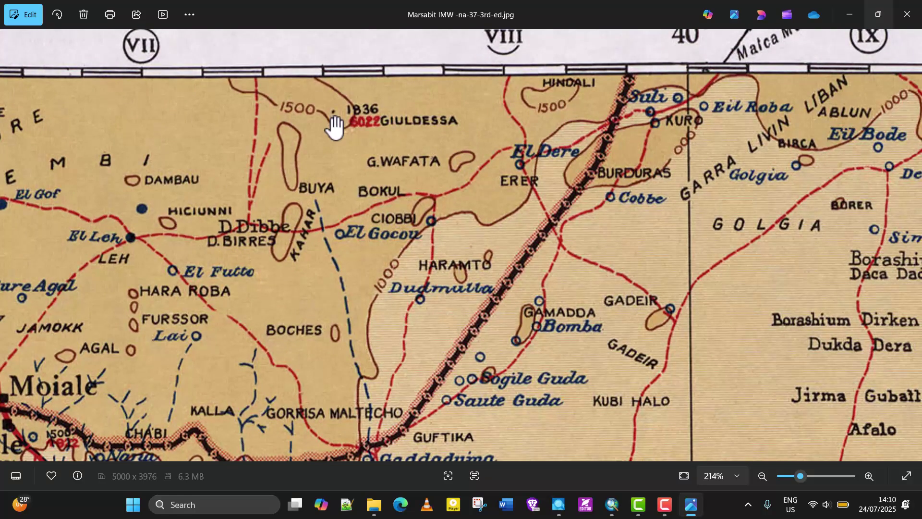
drag(378, 132, 315, 119)
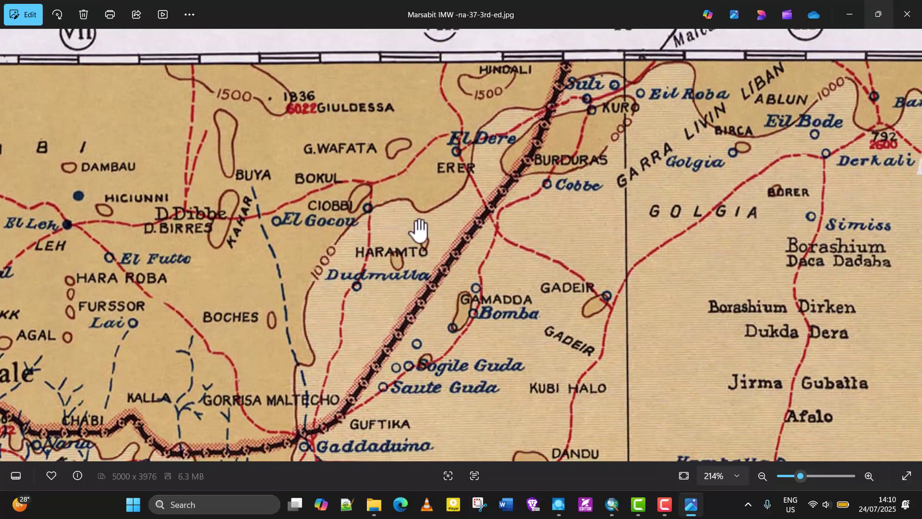
drag(370, 300, 477, 247)
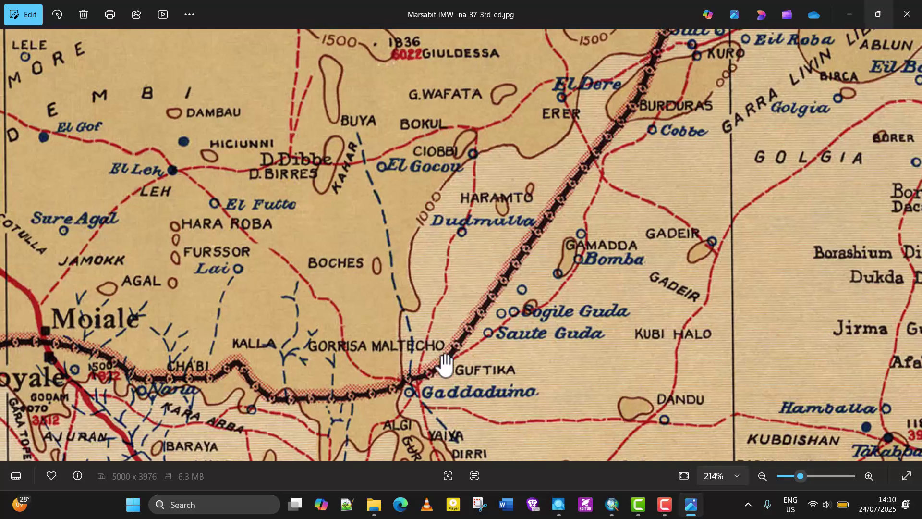
drag(445, 366, 535, 261)
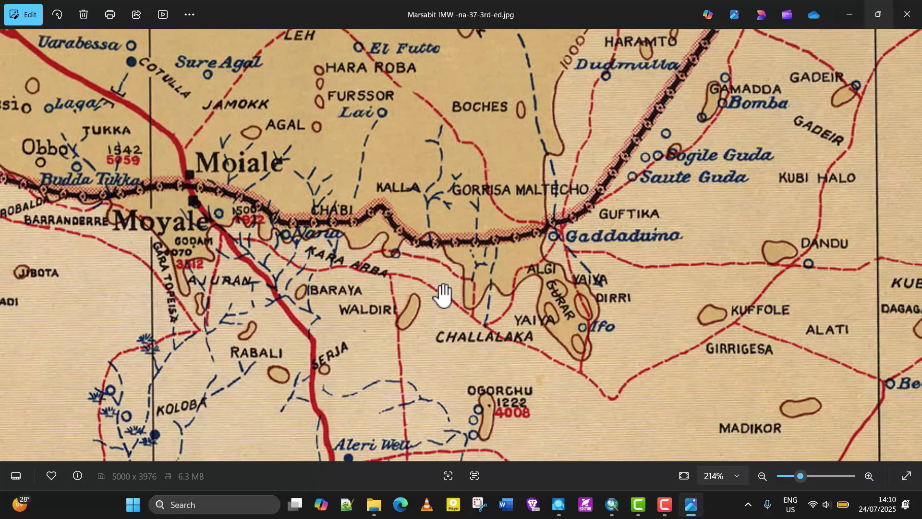
Examine the spot heights and contours around Moyale and northwest toward El Melbana and Mega on the Marsabit map.
drag(387, 288, 459, 306)
scroll(291, 273, up, 2)
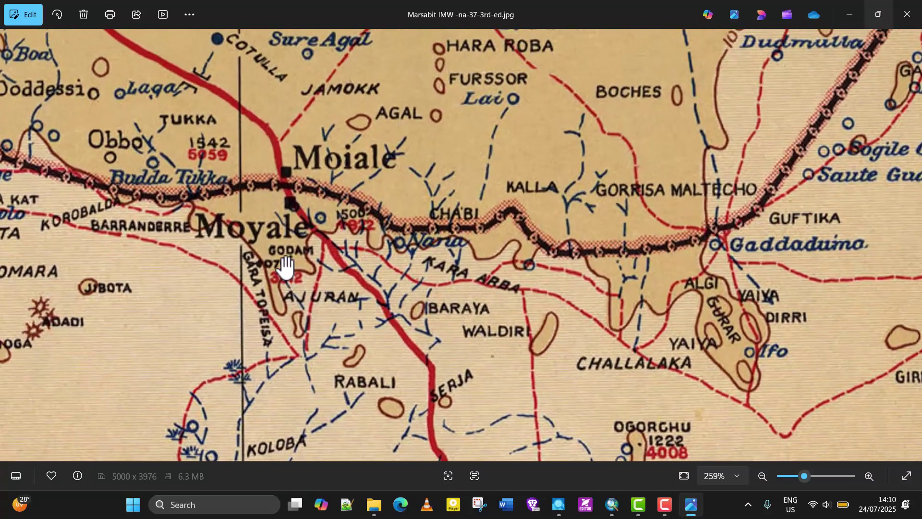
drag(268, 283, 346, 356)
drag(294, 206, 317, 351)
drag(276, 281, 509, 355)
drag(316, 350, 350, 376)
drag(269, 259, 329, 318)
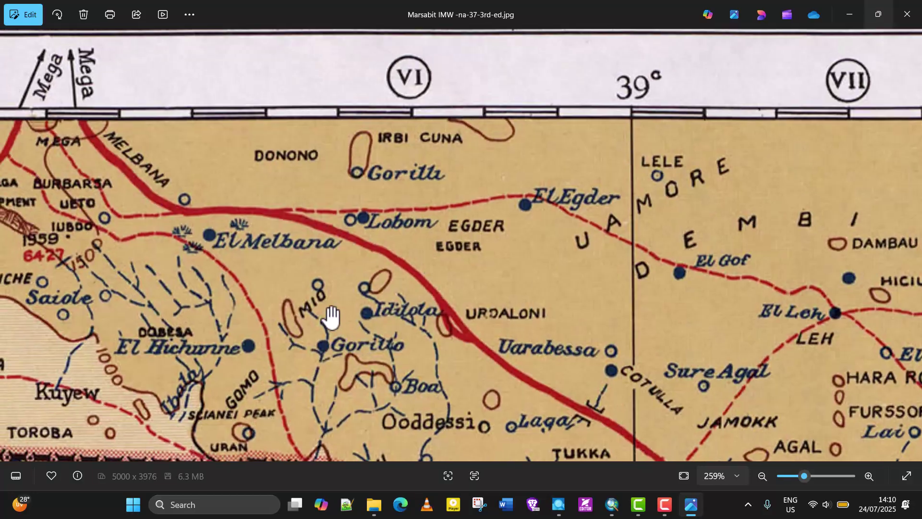
scroll(300, 311, down, 1)
Bring up the Kampala IMW map image and examine its spot heights around Bukongo and Nakasongola.
click(11, 245)
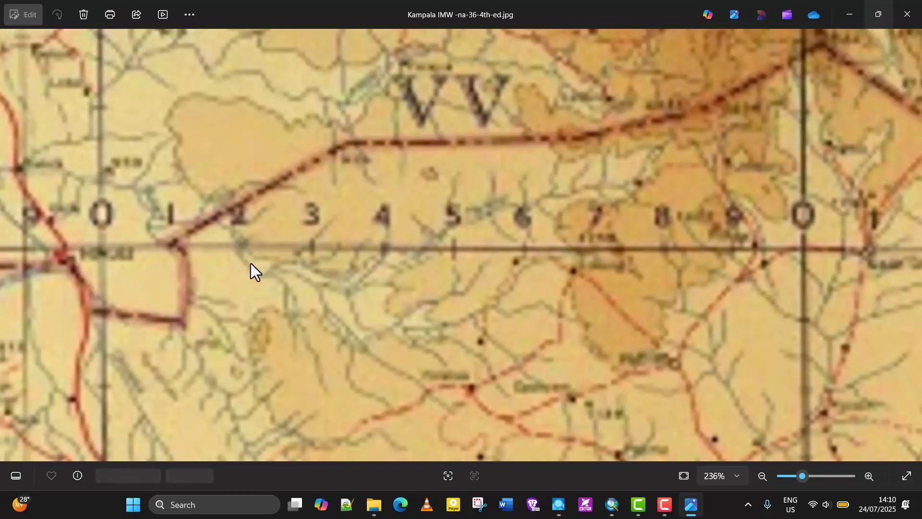
scroll(350, 272, up, 5)
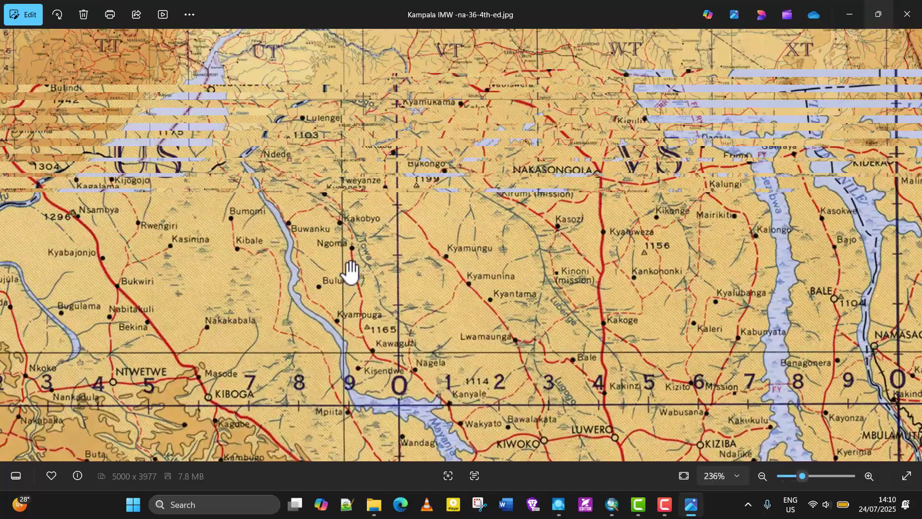
scroll(350, 272, up, 2)
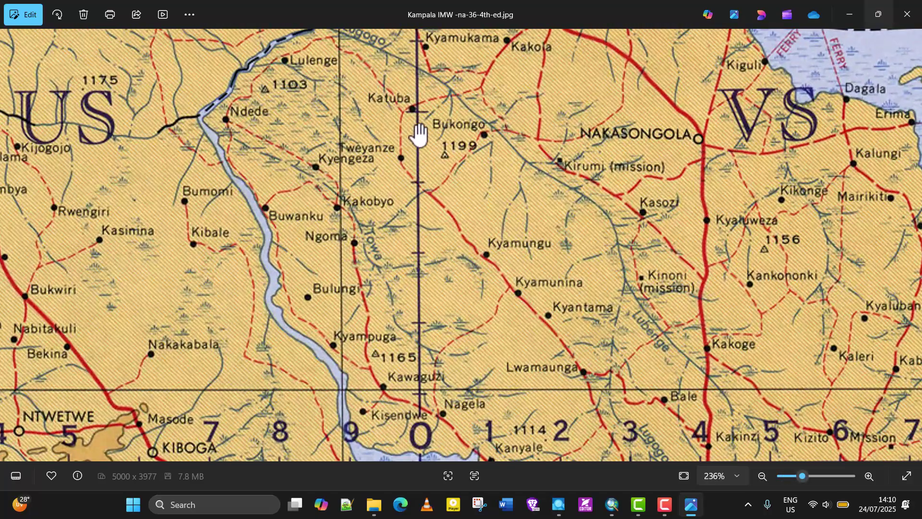
scroll(450, 166, up, 1)
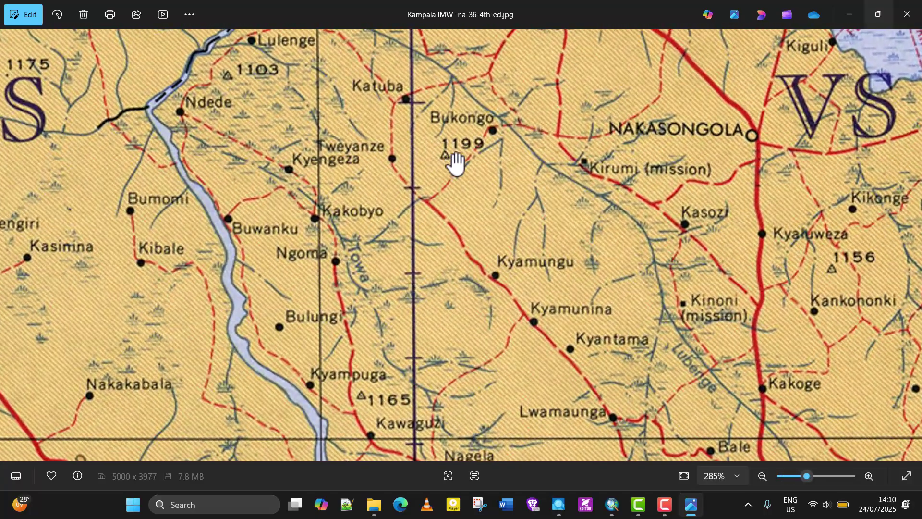
drag(449, 160, 449, 120)
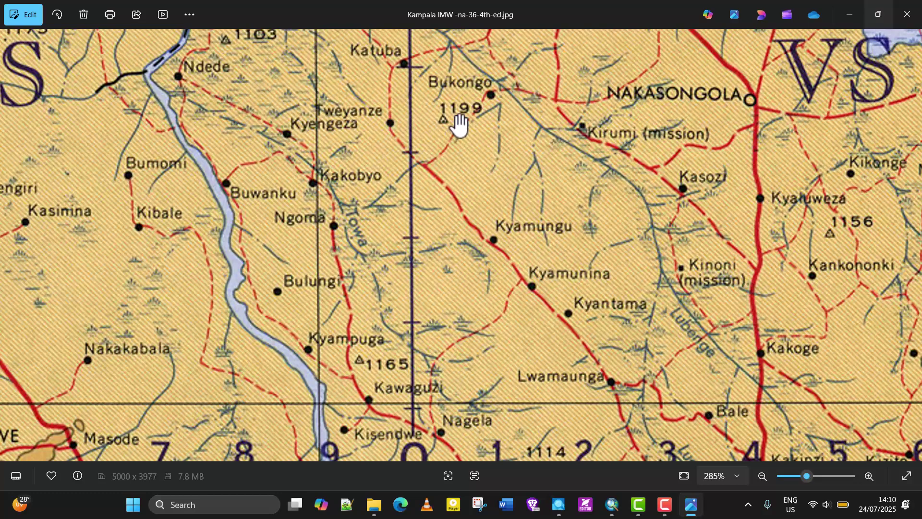
scroll(624, 120, down, 1)
drag(841, 135, 453, 140)
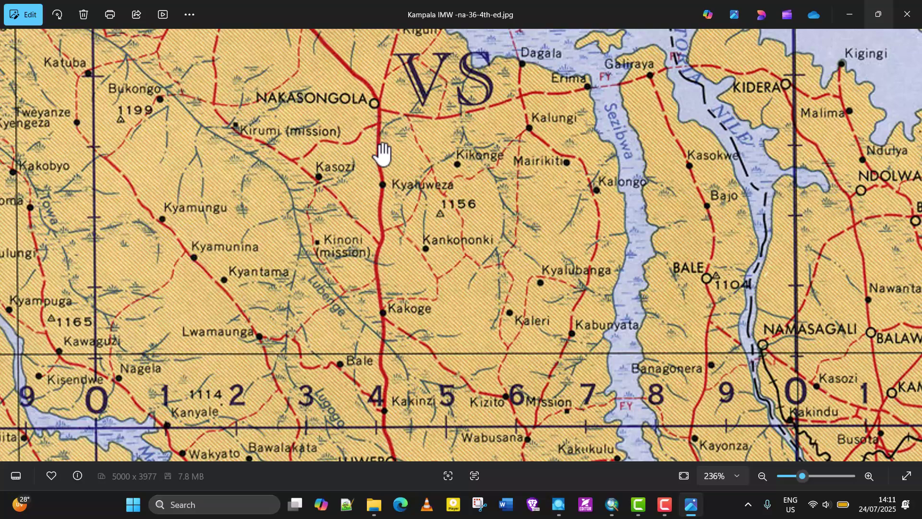
Switch to the TopoMap.mxd project in ArcMap and look over its map and the available geoprocessing toolboxes.
click(611, 509)
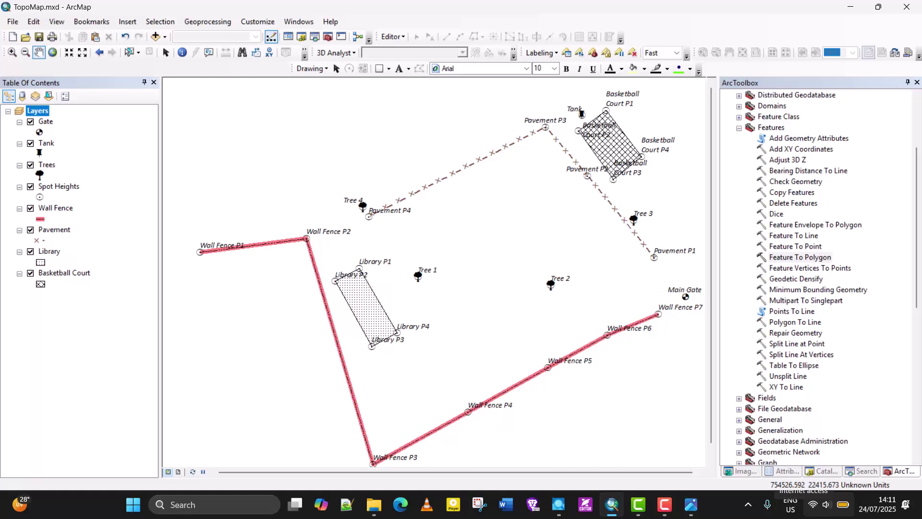
drag(498, 332, 464, 329)
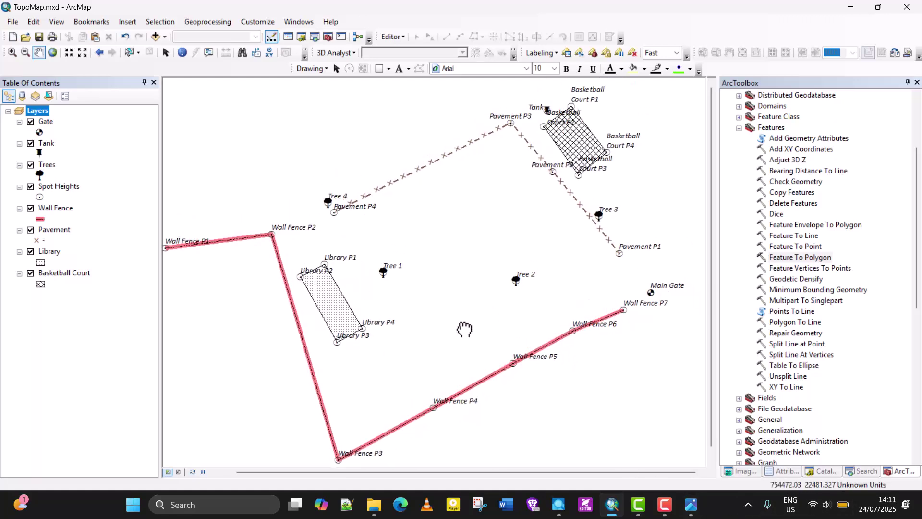
click(889, 473)
scroll(845, 362, up, 4)
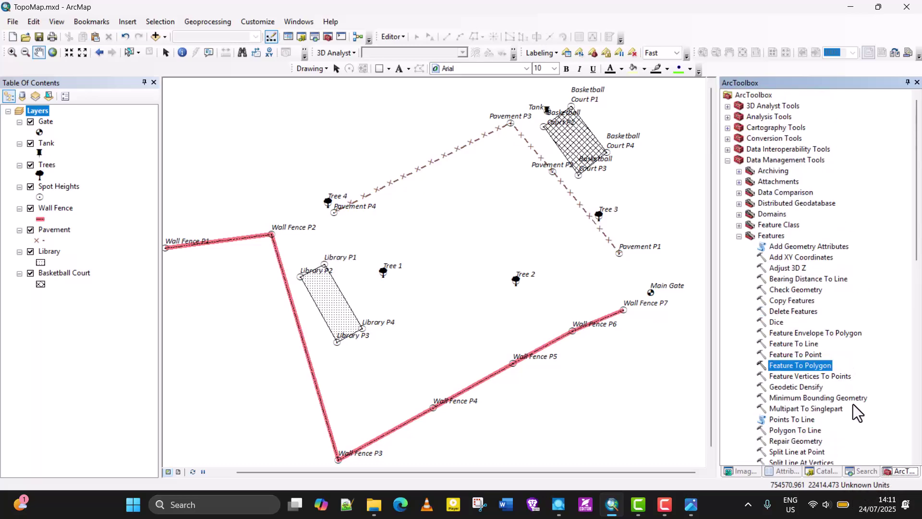
Search the geoprocessing tools for "interpolate" and open the Raster Interpolation toolset of 3D Analyst.
click(854, 471)
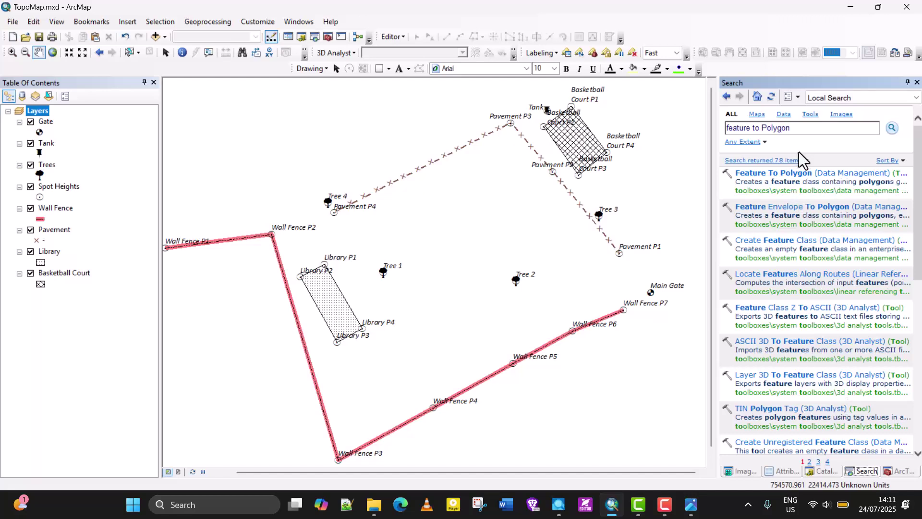
click(734, 128)
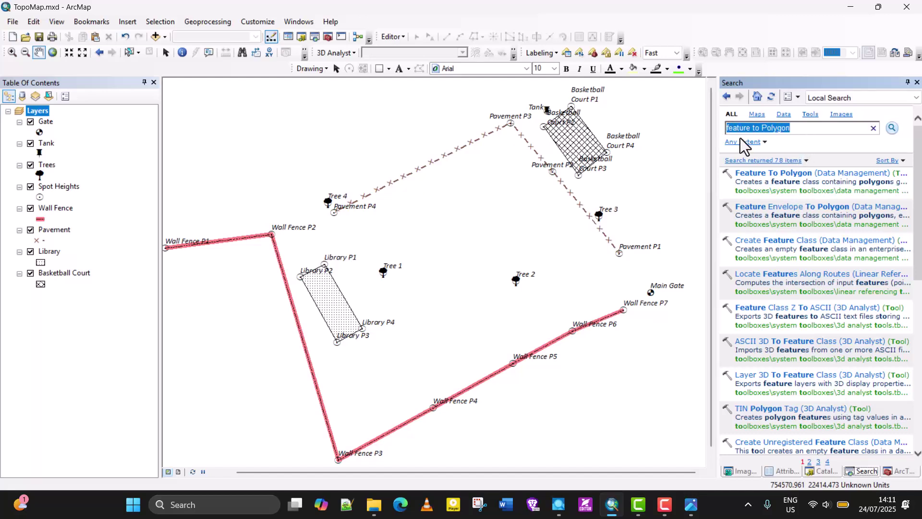
key(BackSpace)
text(interpolate)
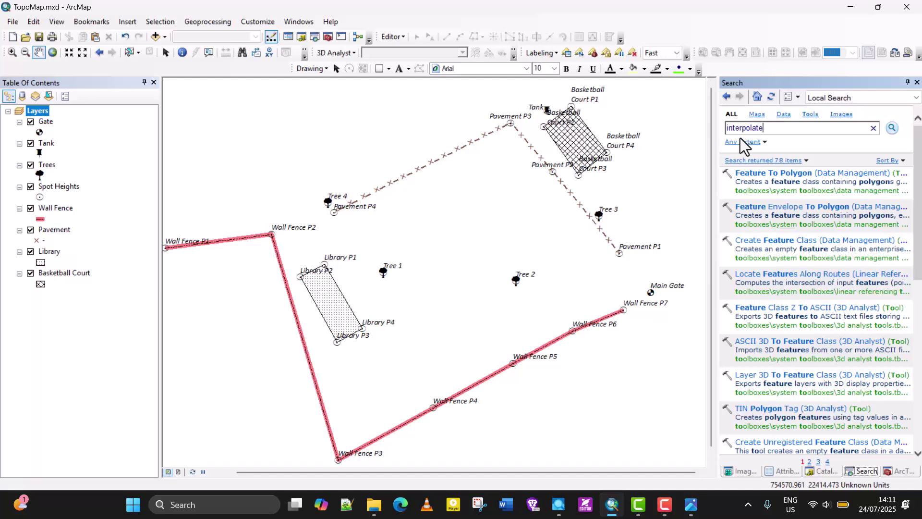
key(Return)
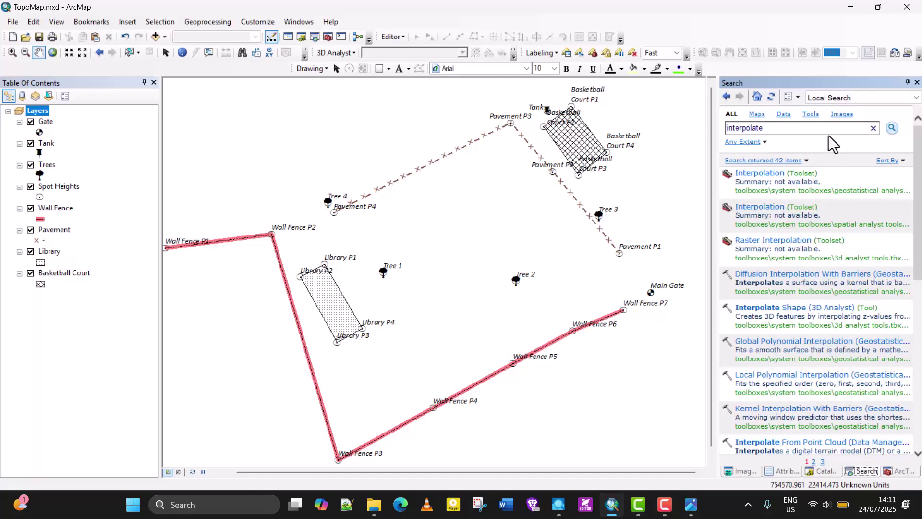
click(766, 242)
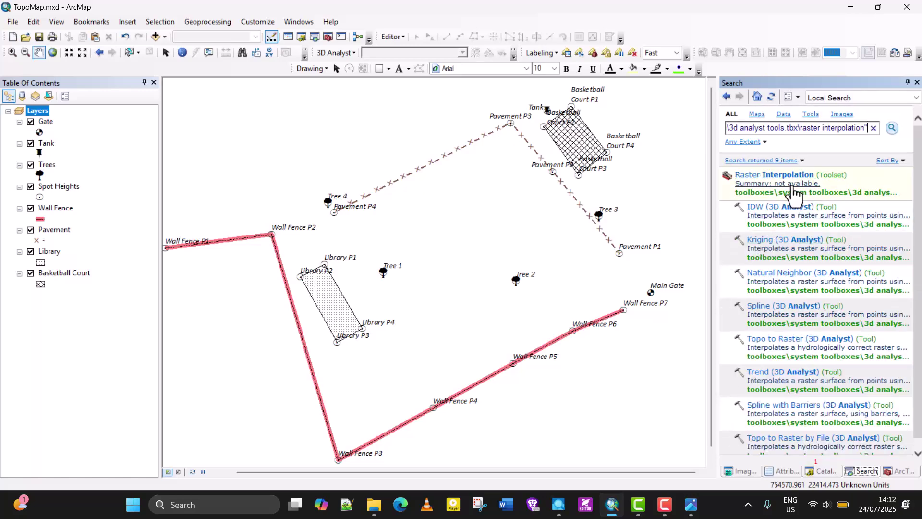
Open the 3D Analyst IDW interpolation tool and set Spot Heights as the input point features.
scroll(791, 233, down, 1)
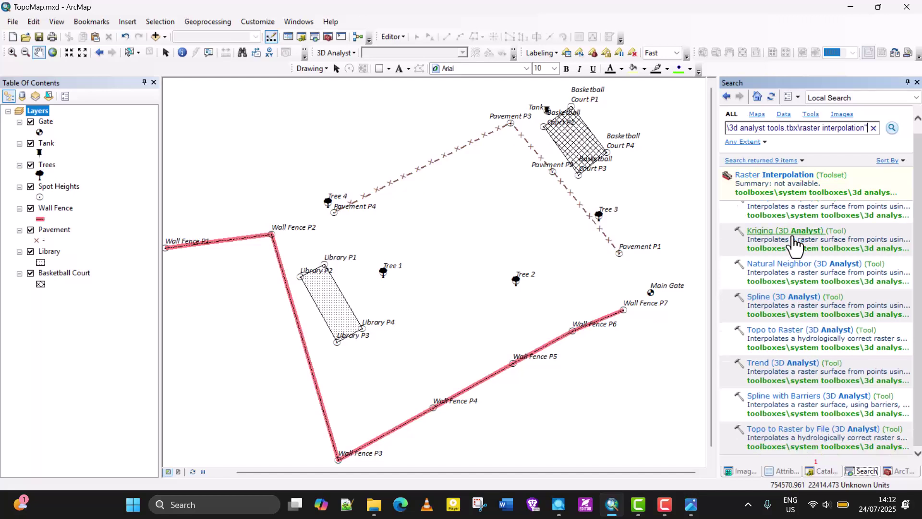
scroll(793, 236, up, 1)
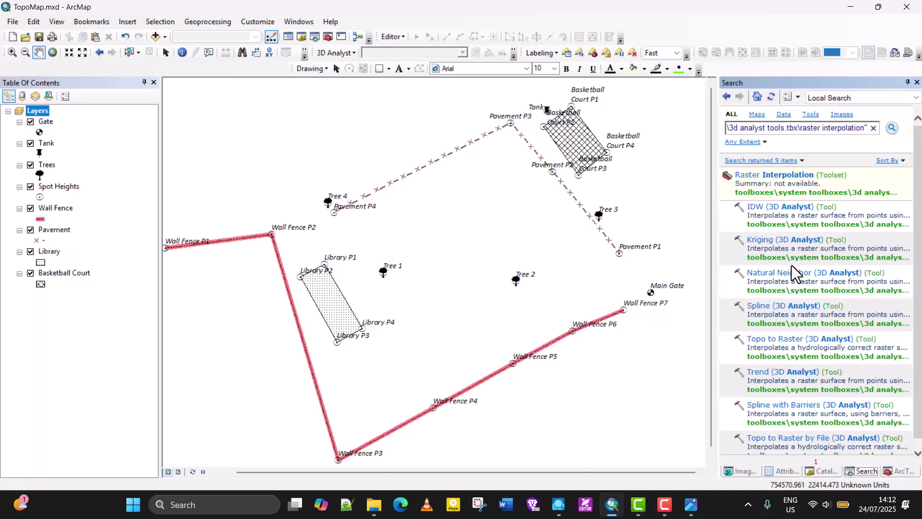
click(765, 210)
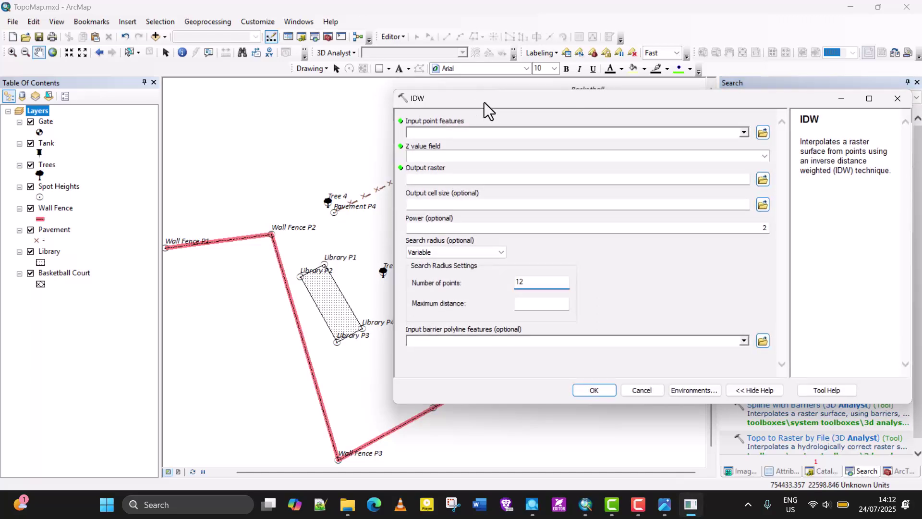
drag(484, 102, 303, 36)
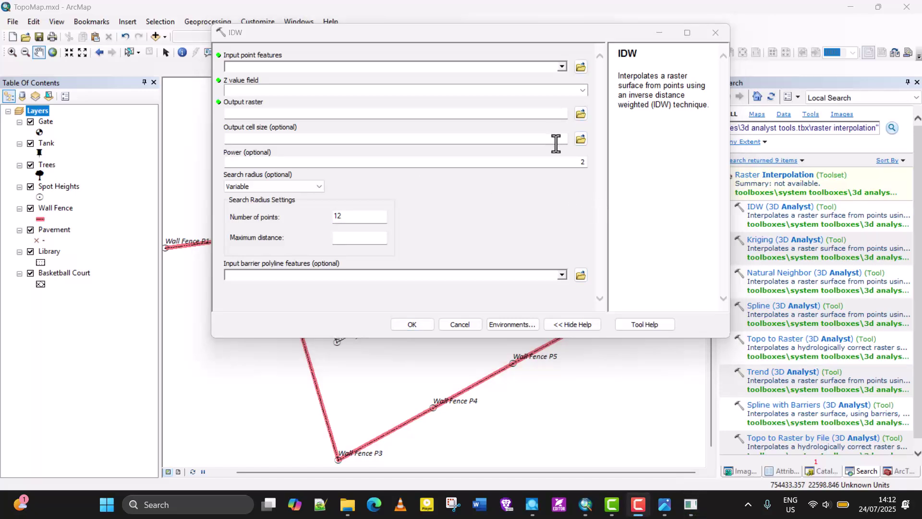
click(469, 69)
click(562, 66)
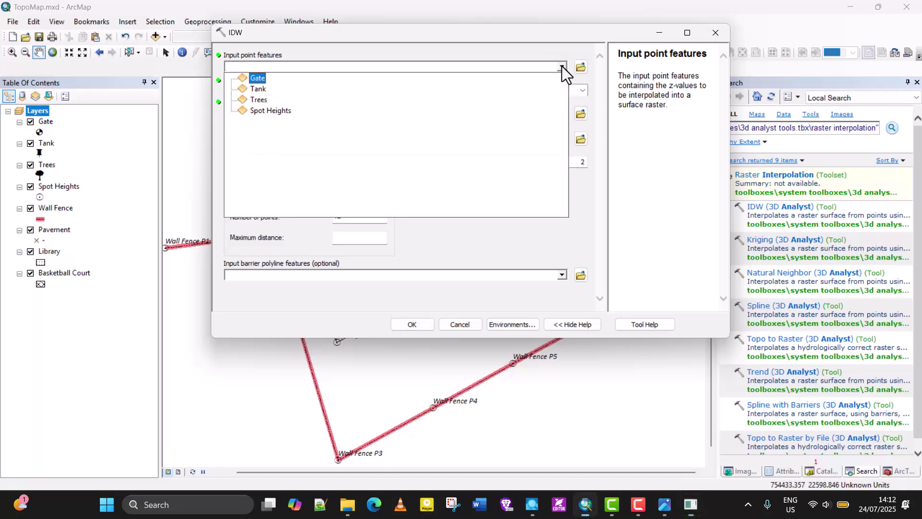
click(283, 111)
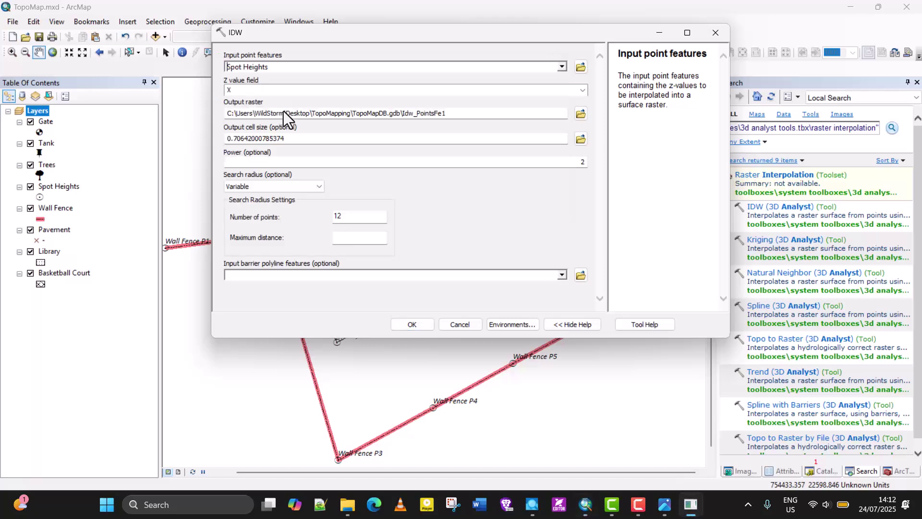
Set the IDW interpolation's Z value field to Z.
click(403, 91)
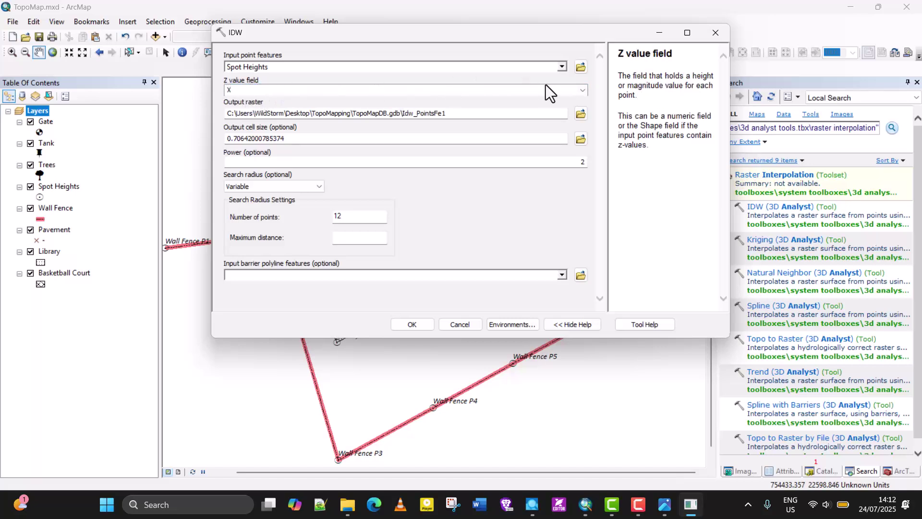
click(582, 90)
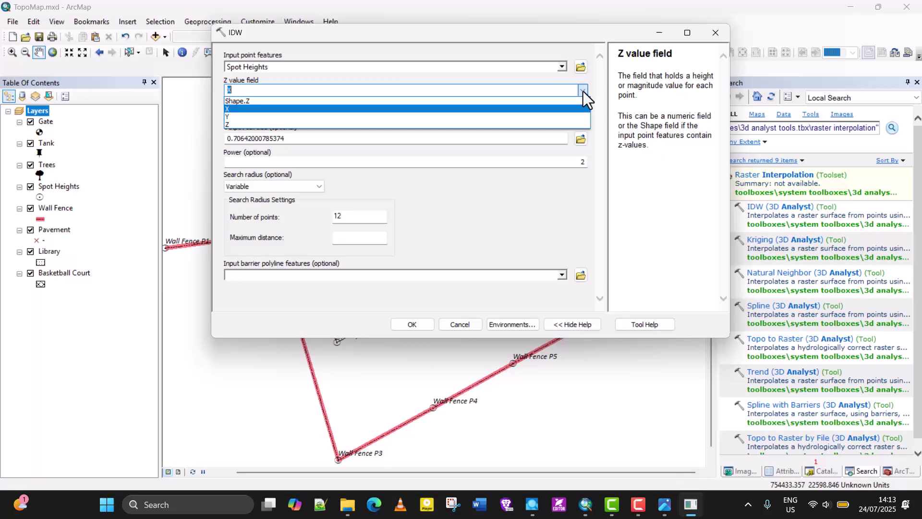
click(480, 124)
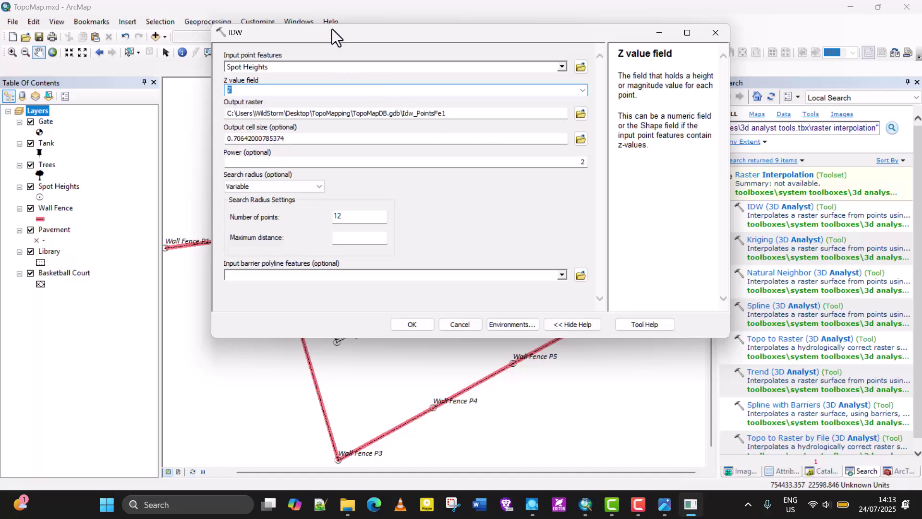
drag(323, 35, 270, 54)
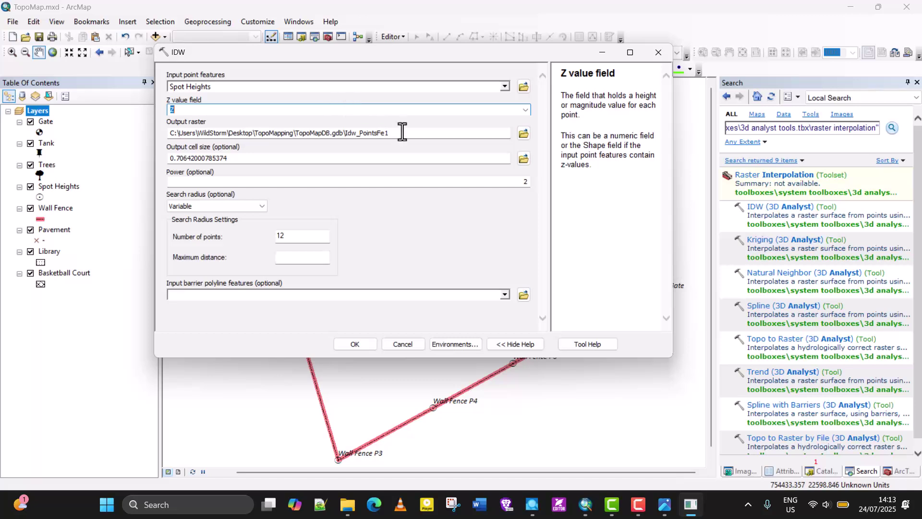
click(199, 111)
click(526, 110)
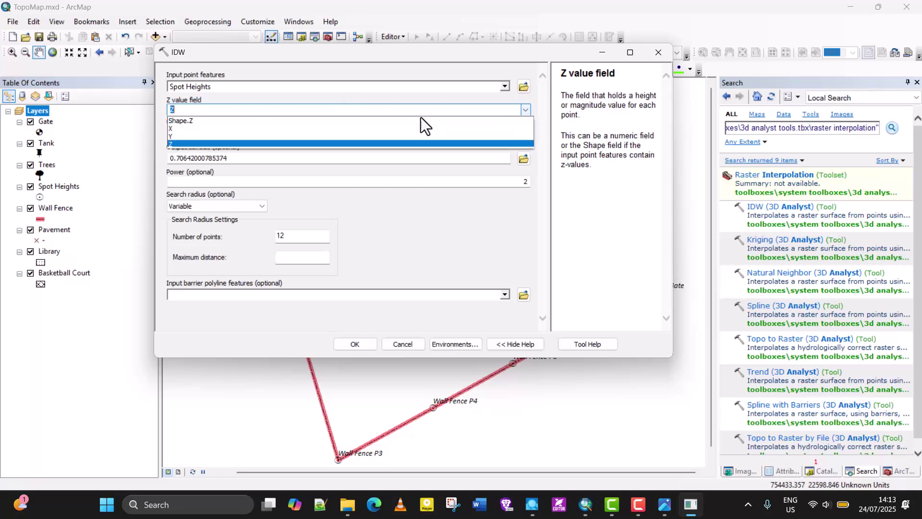
click(179, 145)
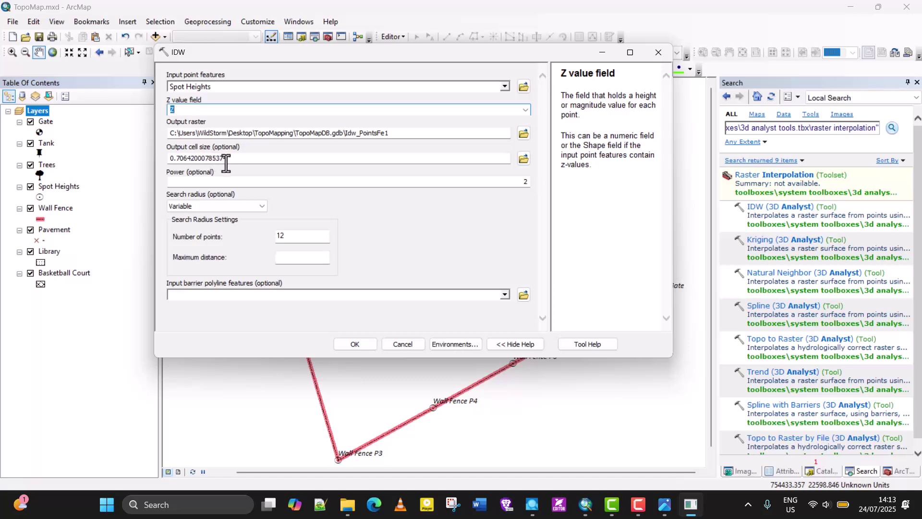
Name the output raster Surface in TopoMapDB.gdb and run the IDW interpolation.
click(424, 133)
key(BackSpace)
key(BackSpace)
key(BackSpace)
key(BackSpace)
key(BackSpace)
key(BackSpace)
key(BackSpace)
key(BackSpace)
key(BackSpace)
key(BackSpace)
key(BackSpace)
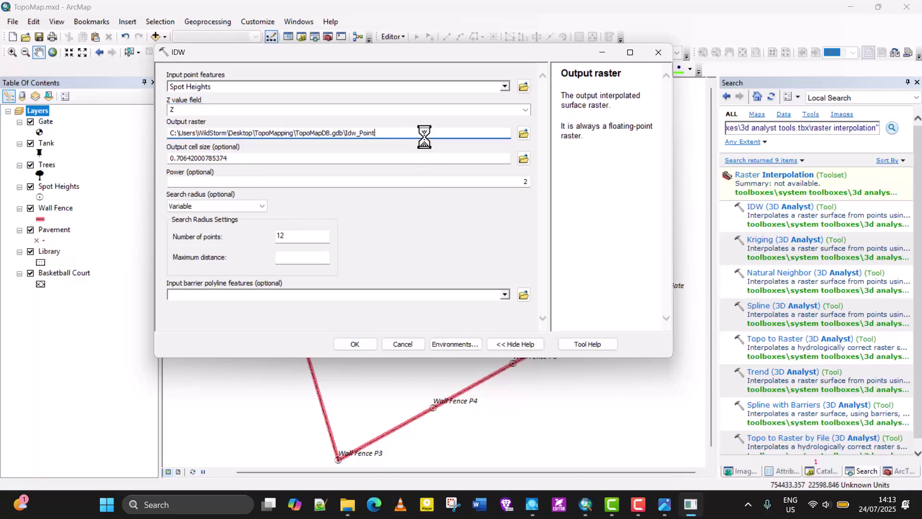
key(BackSpace)
key(BackSpace)
text(Surface)
click(371, 345)
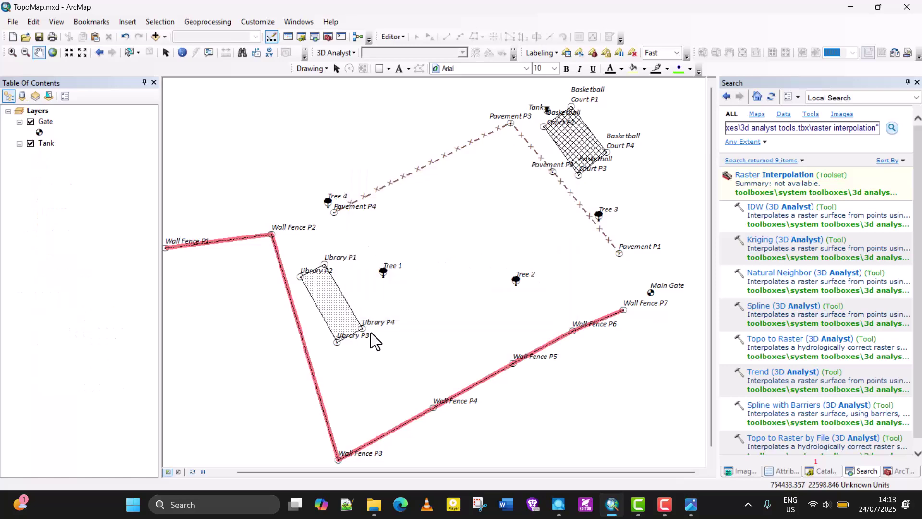
Examine the interpolated Surface raster beneath the library, wall fence, pavement and basketball court features.
scroll(379, 307, up, 1)
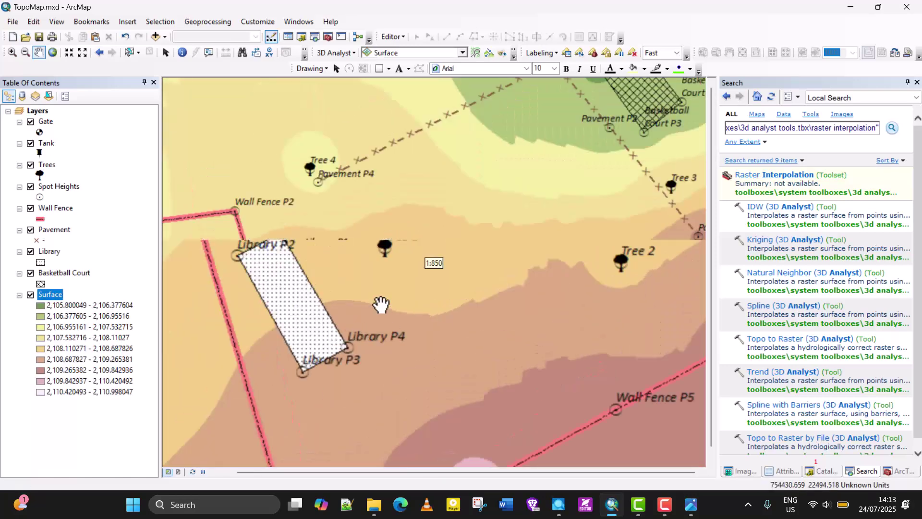
scroll(381, 304, down, 3)
scroll(380, 304, up, 1)
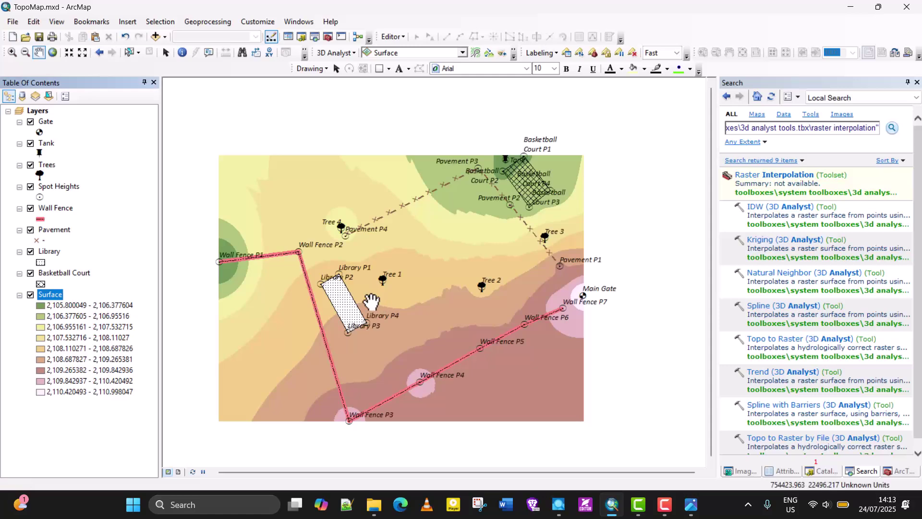
scroll(371, 302, up, 1)
scroll(371, 303, down, 2)
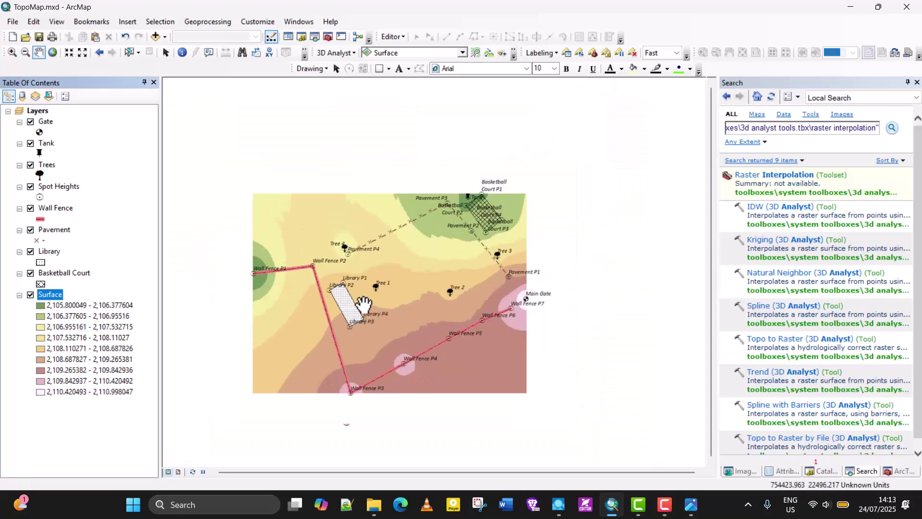
scroll(352, 308, up, 2)
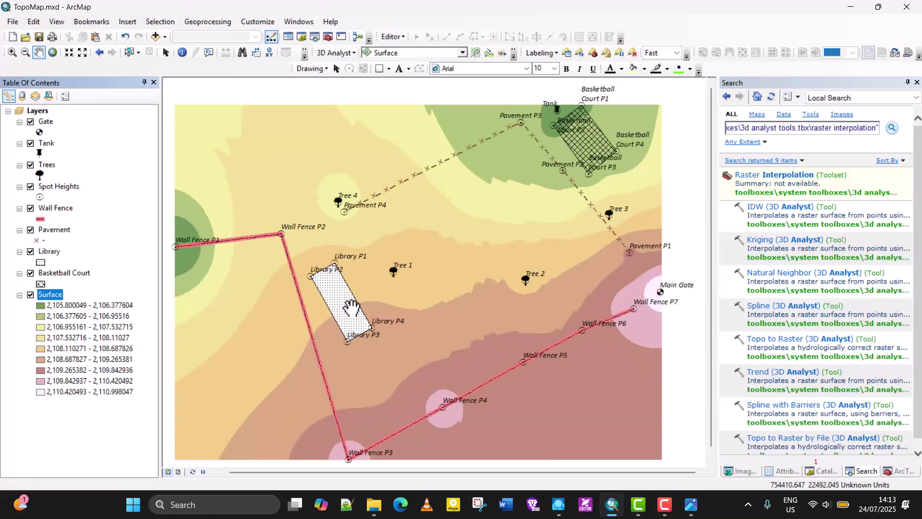
scroll(352, 310, down, 2)
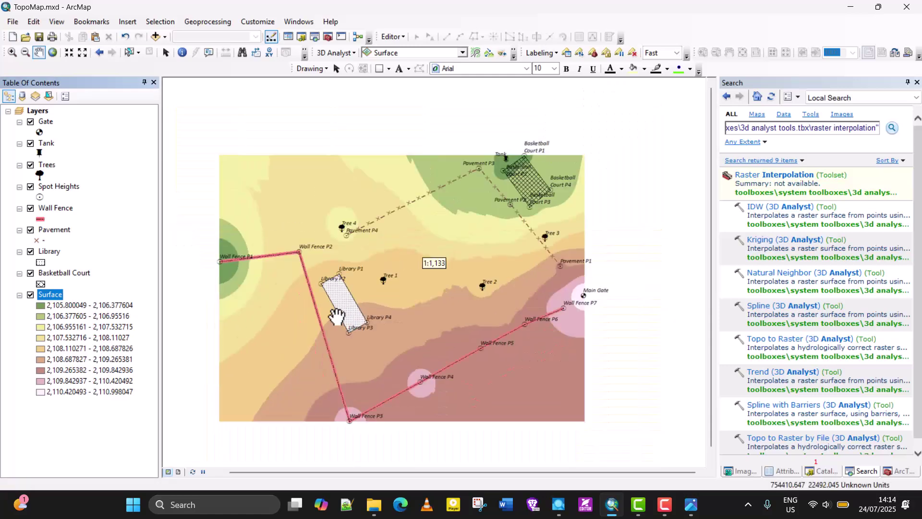
Go through the elevation classes of the Surface layer and compare them with the colour zones on the map.
click(58, 307)
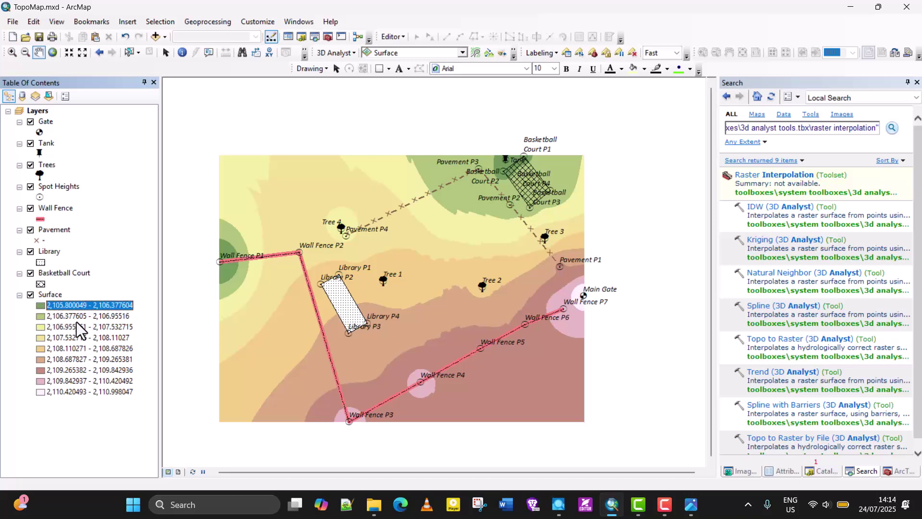
click(76, 326)
click(73, 337)
click(73, 370)
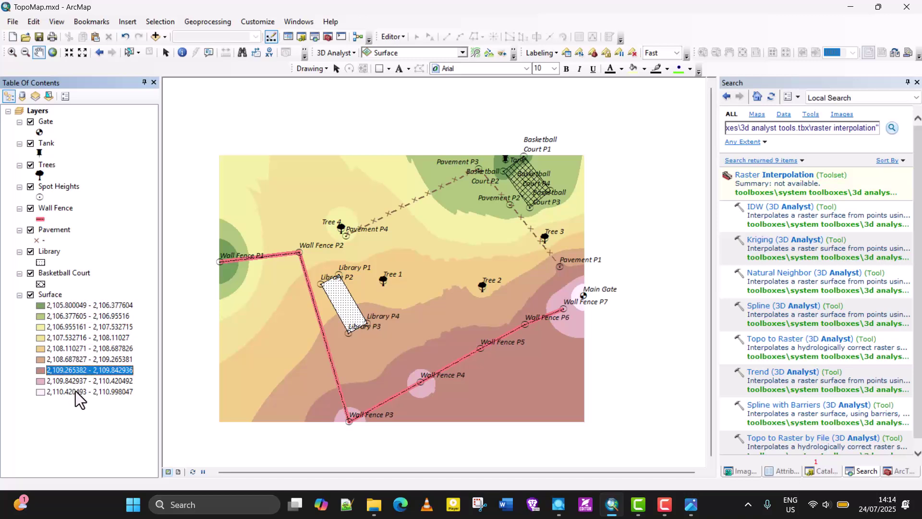
click(76, 390)
click(77, 379)
click(79, 369)
click(81, 348)
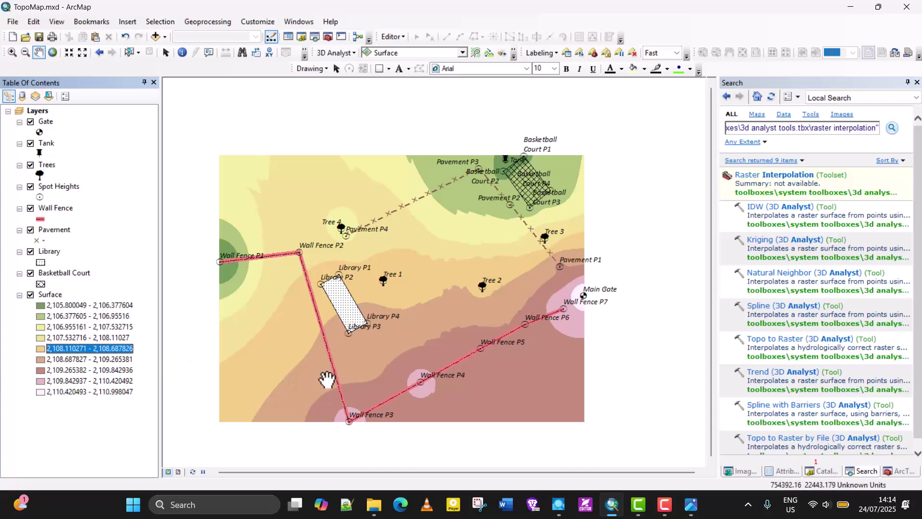
scroll(333, 377, up, 1)
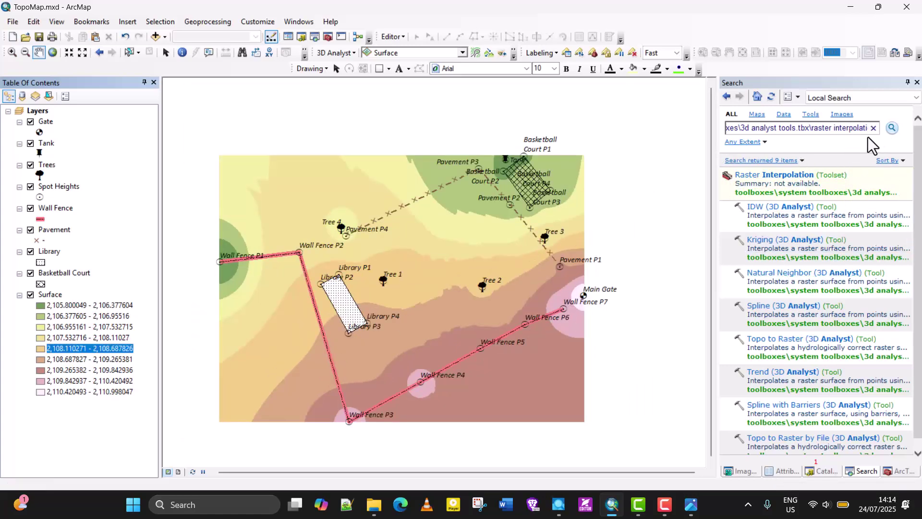
Search the geoprocessing tools for "contour" and open the 3D Analyst Contour tool.
click(875, 127)
drag(867, 128, 707, 132)
text(")
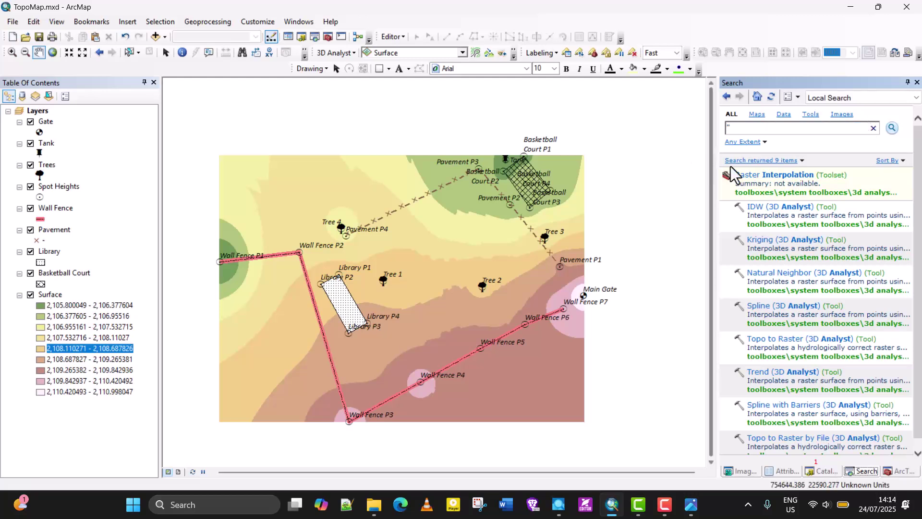
key(BackSpace)
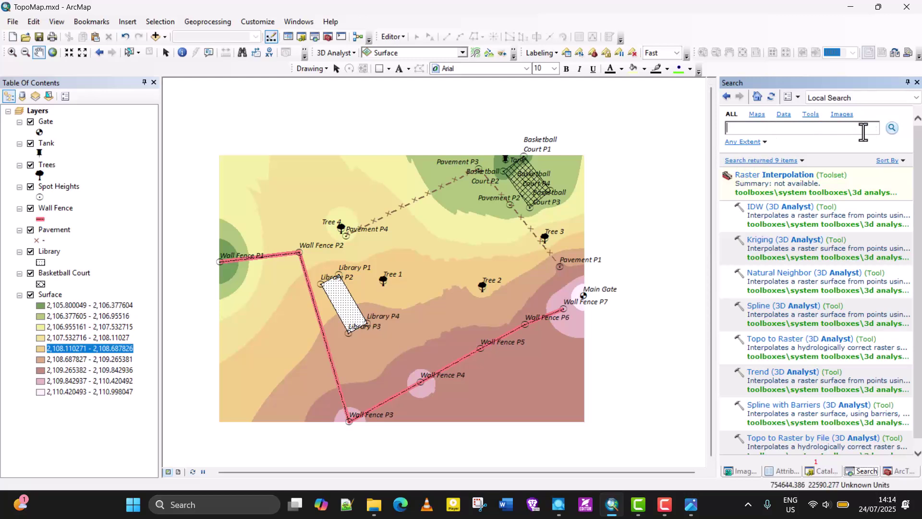
text(contour)
key(Return)
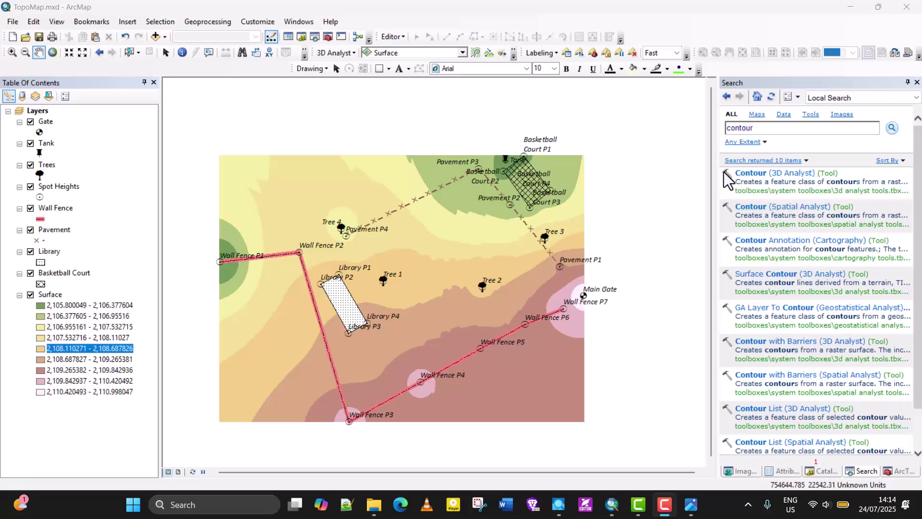
click(793, 174)
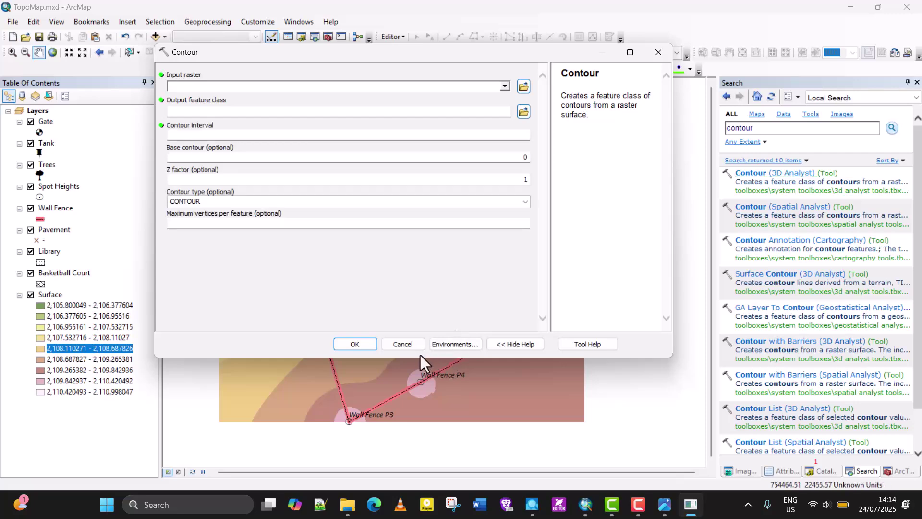
click(768, 173)
Set Surface as the input raster for the contours.
drag(288, 53, 502, 129)
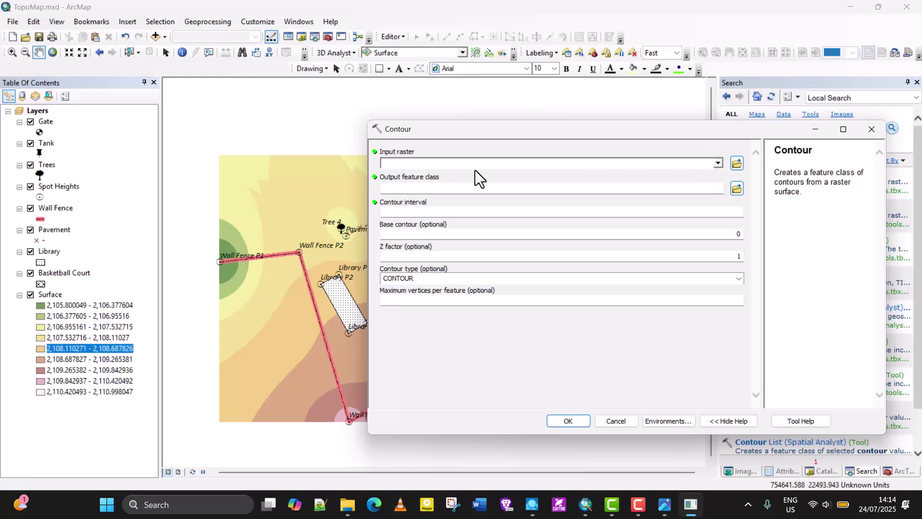
click(413, 163)
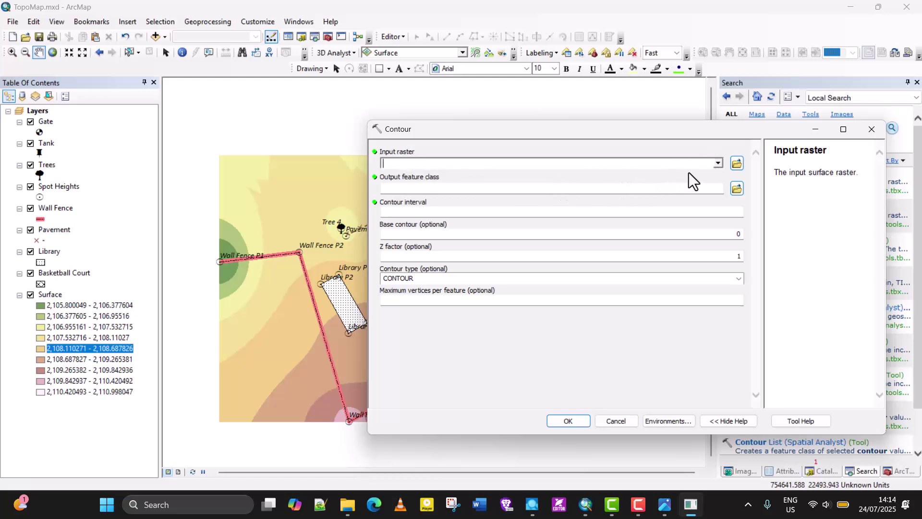
click(716, 165)
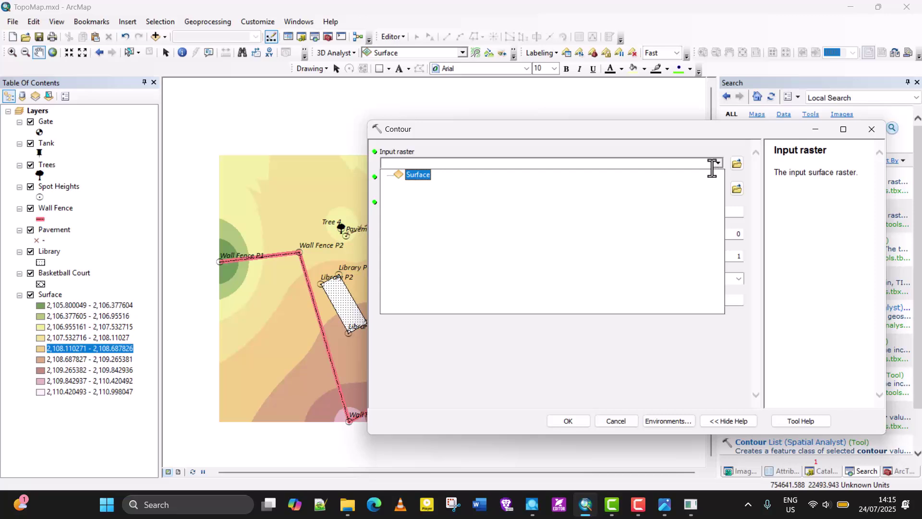
click(413, 174)
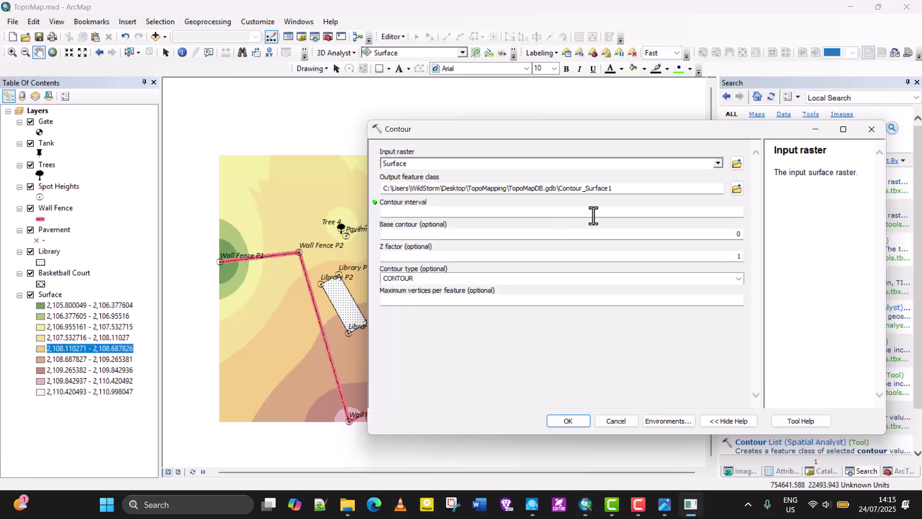
Rename the contour output feature class to Contour in TopoMapDB.gdb.
click(617, 187)
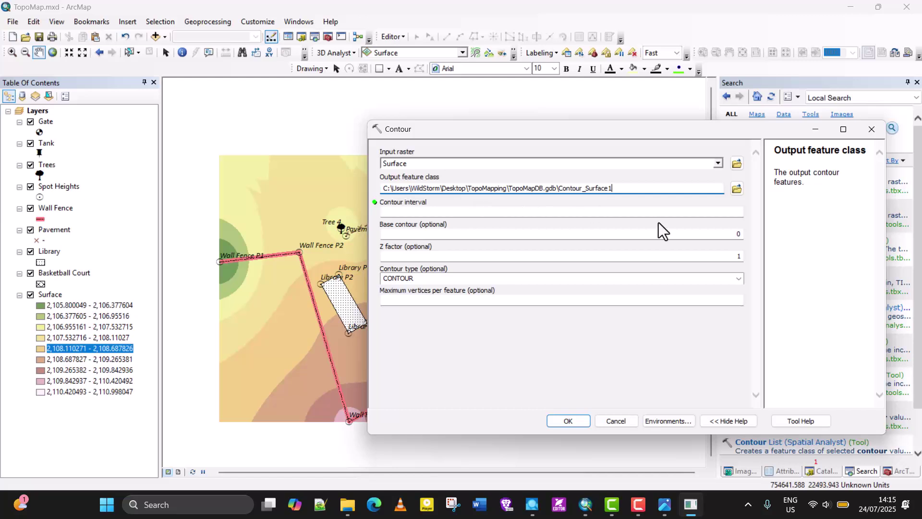
key(BackSpace)
key(BackSpace)
key(BackSpace)
key(BackSpace)
key(BackSpace)
key(BackSpace)
key(BackSpace)
key(BackSpace)
key(BackSpace)
Examine the Surface layer's elevation classes from lowest to highest to judge a suitable contour interval.
click(674, 212)
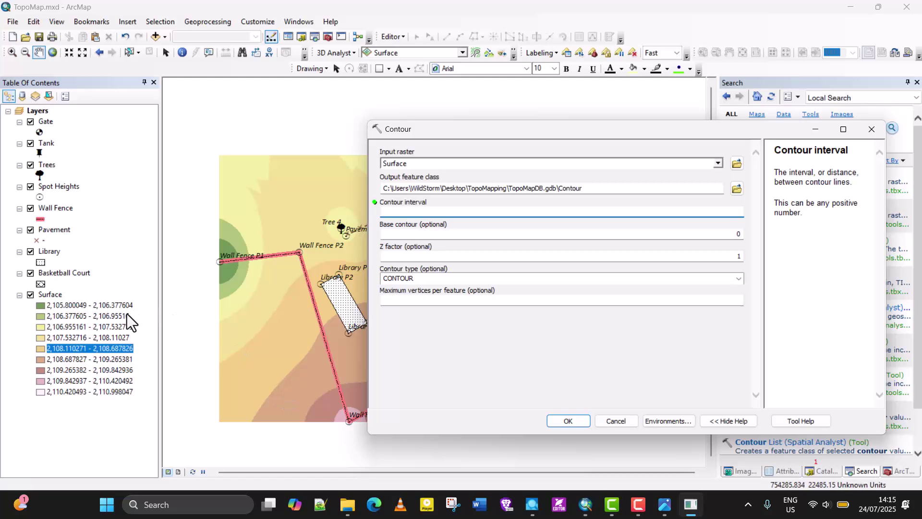
click(116, 305)
click(84, 337)
click(73, 372)
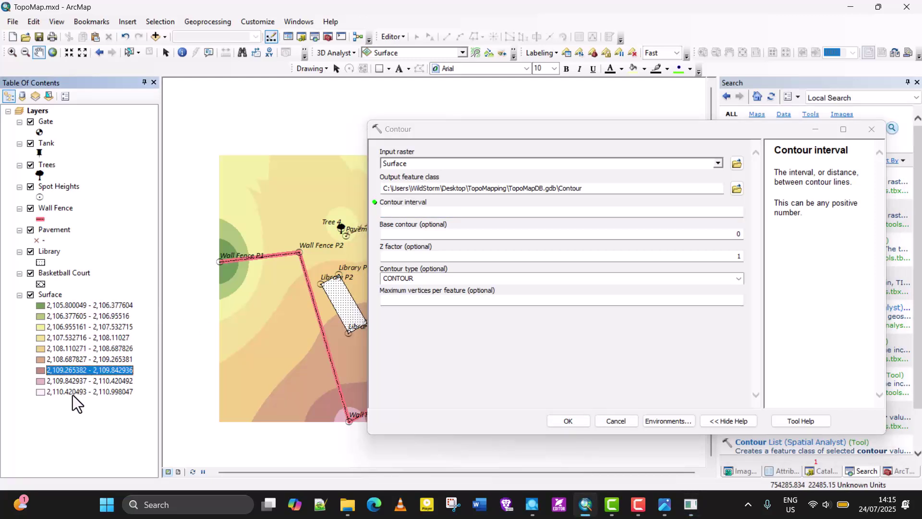
click(71, 394)
key(Return)
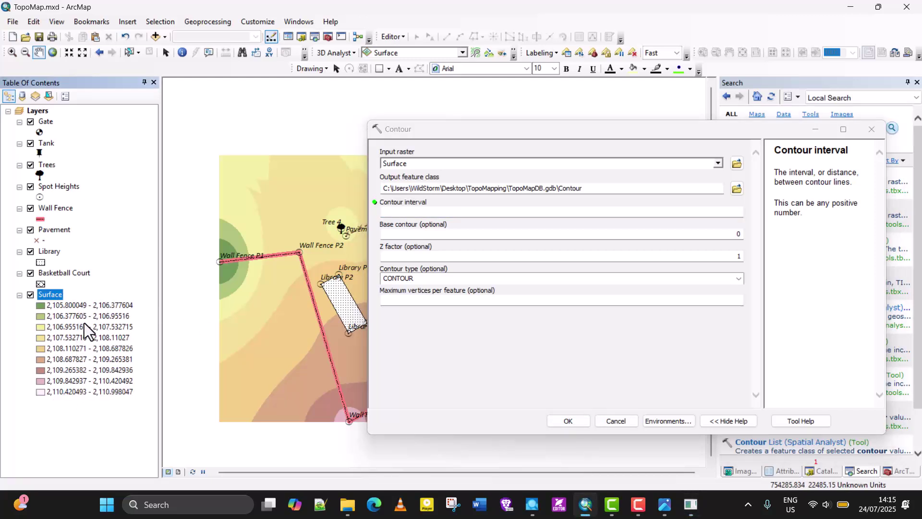
click(88, 307)
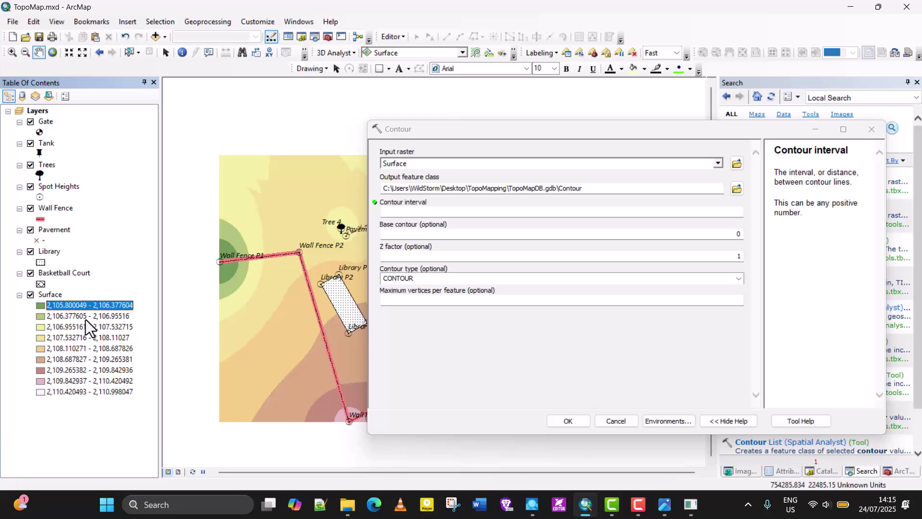
click(64, 308)
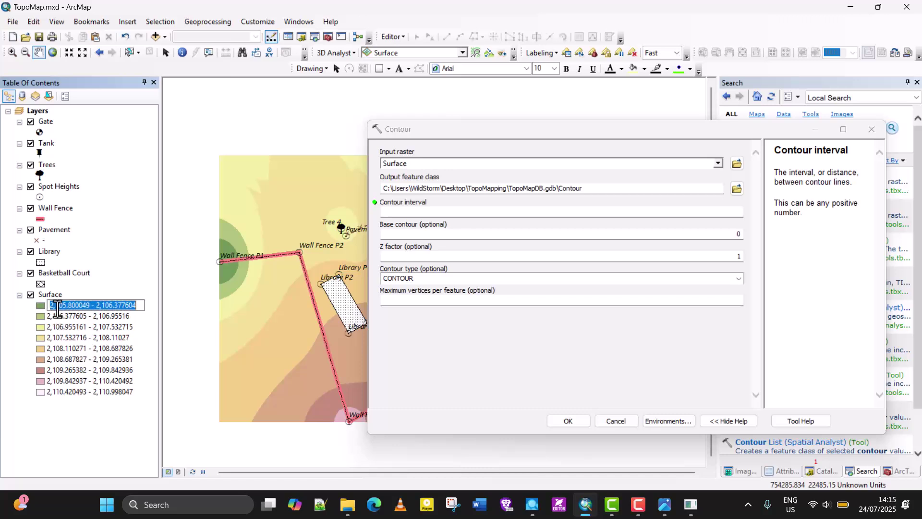
click(104, 395)
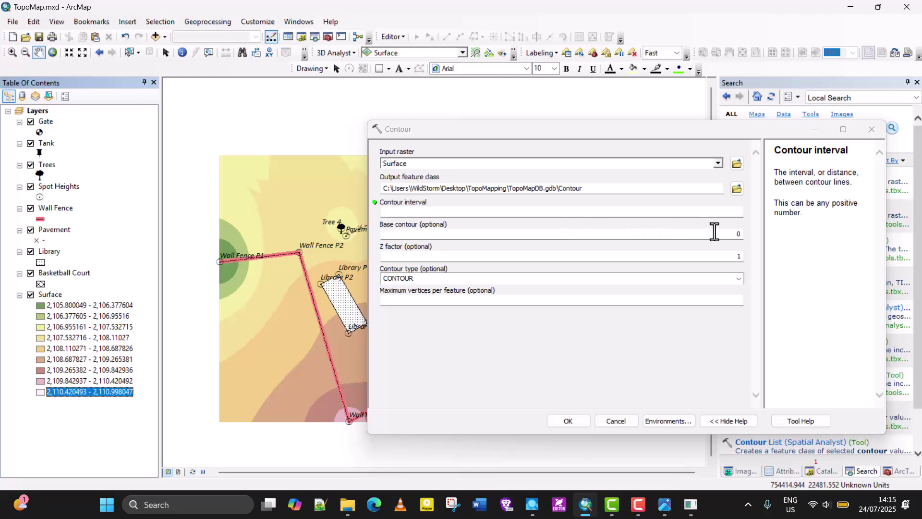
Set the contour interval to 1 and check it against the Surface layer's lowest and highest elevation classes.
click(707, 209)
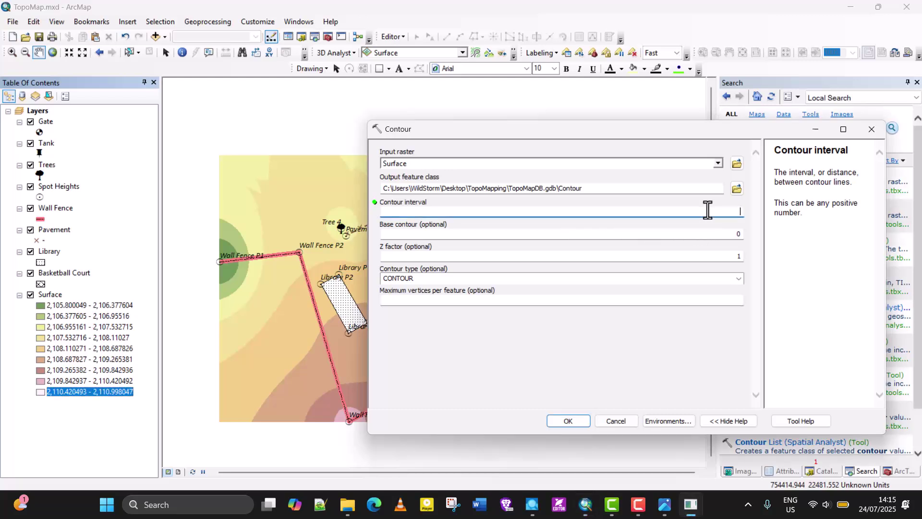
text(1)
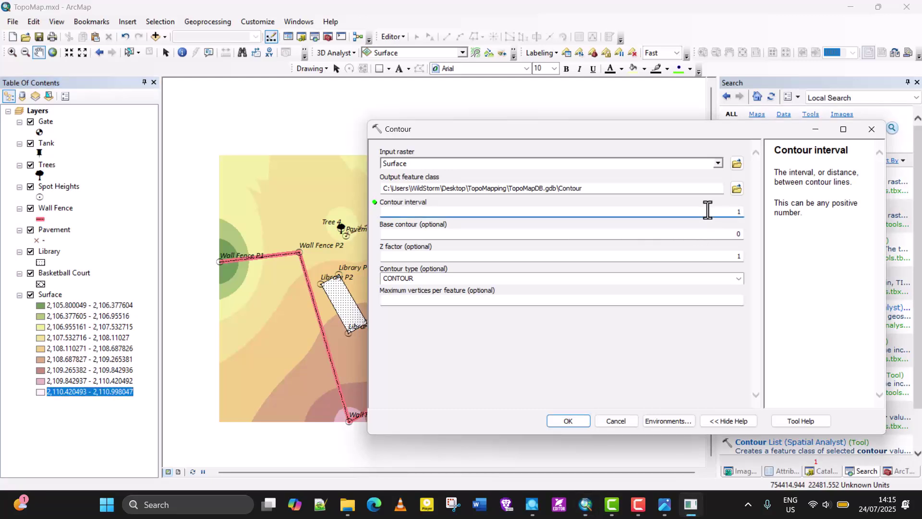
text(0)
key(BackSpace)
click(95, 299)
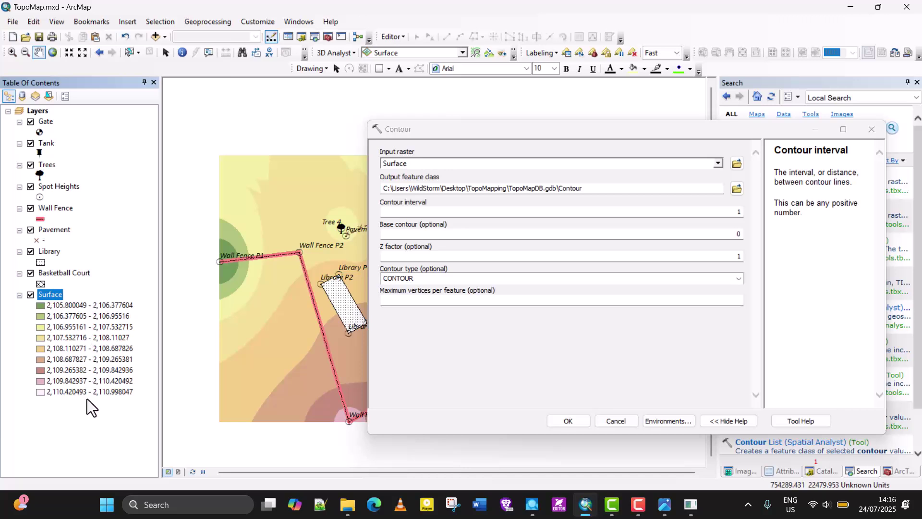
click(90, 392)
click(89, 305)
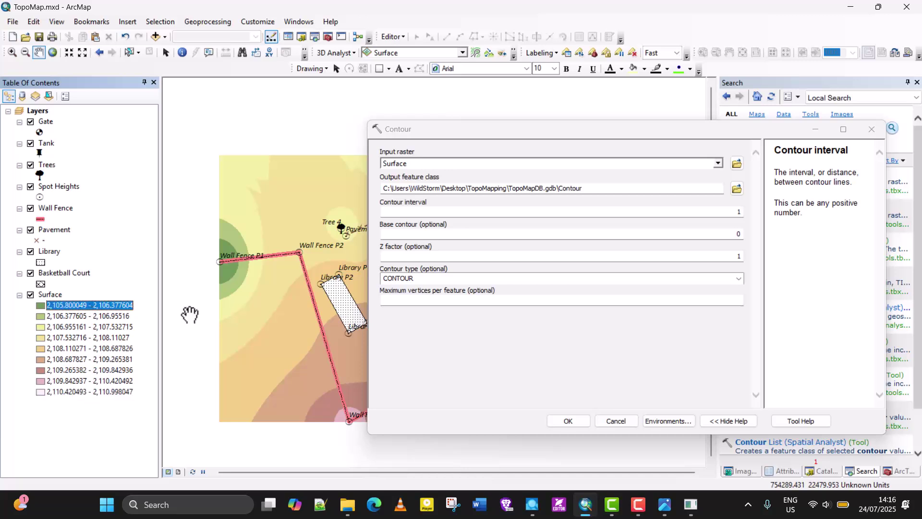
Generate the contours with the contour type kept at CONTOUR, and hide the Surface layer.
click(724, 210)
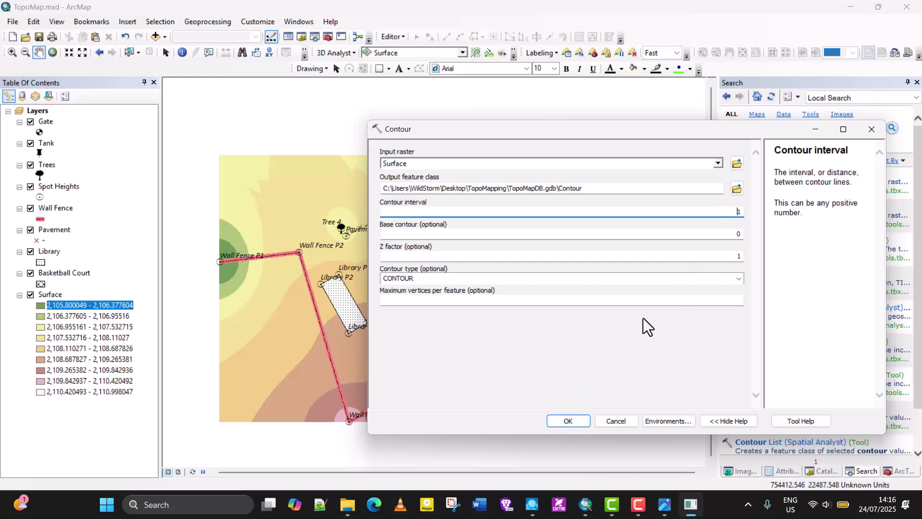
click(741, 276)
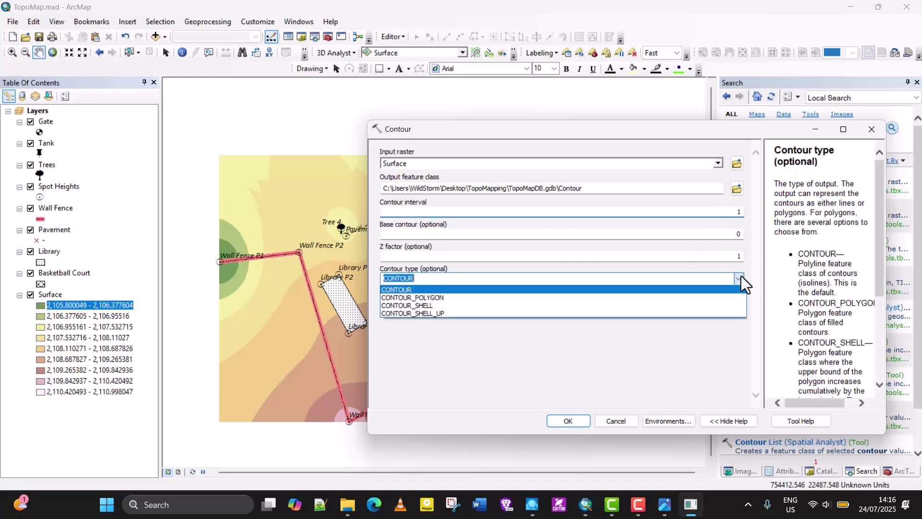
click(595, 367)
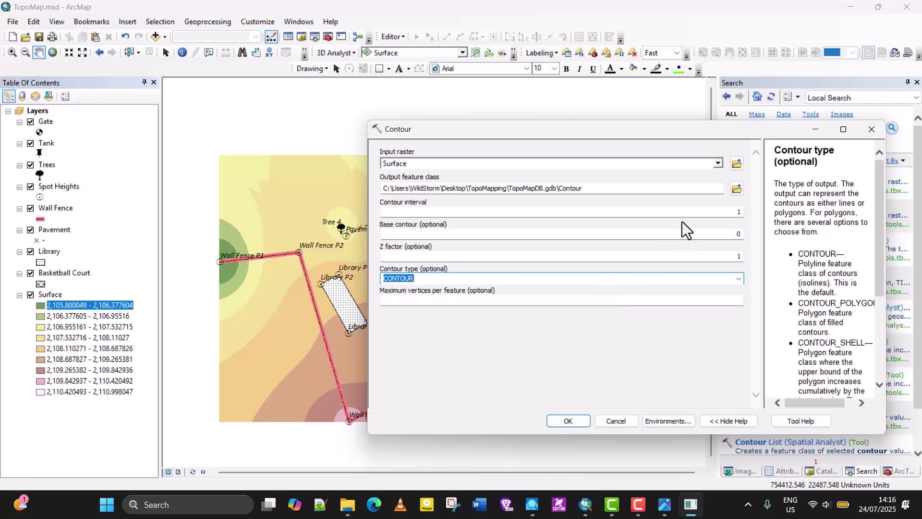
click(566, 421)
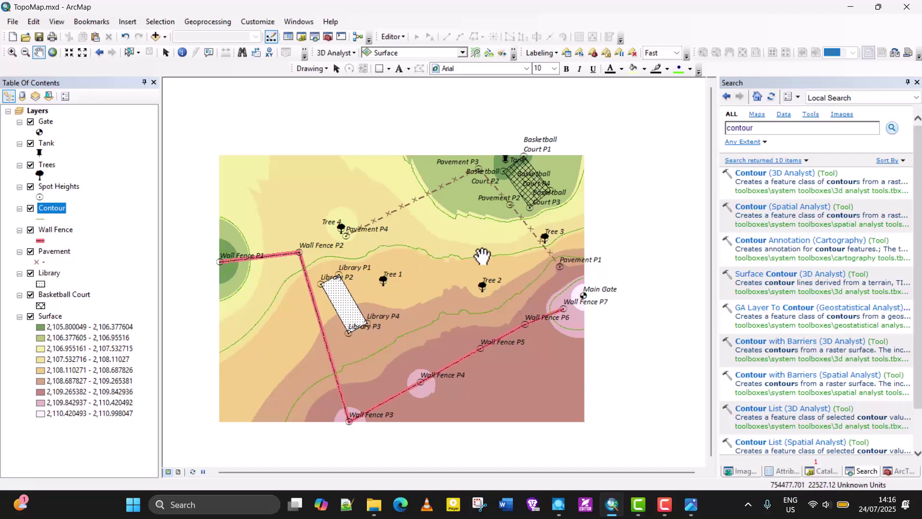
click(30, 316)
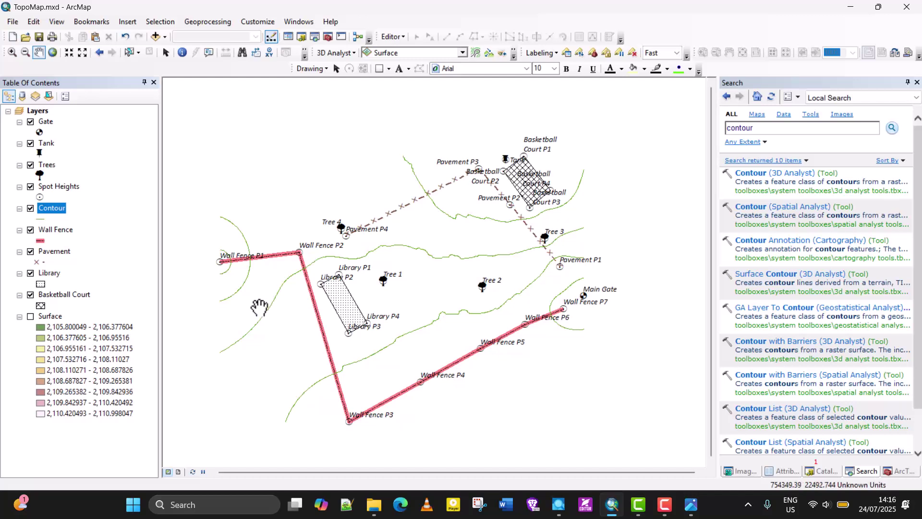
Search the line symbols for "contour" and apply the brown Contour, Topographic, Index symbol from 3D Billboards to the Contour layer.
click(41, 219)
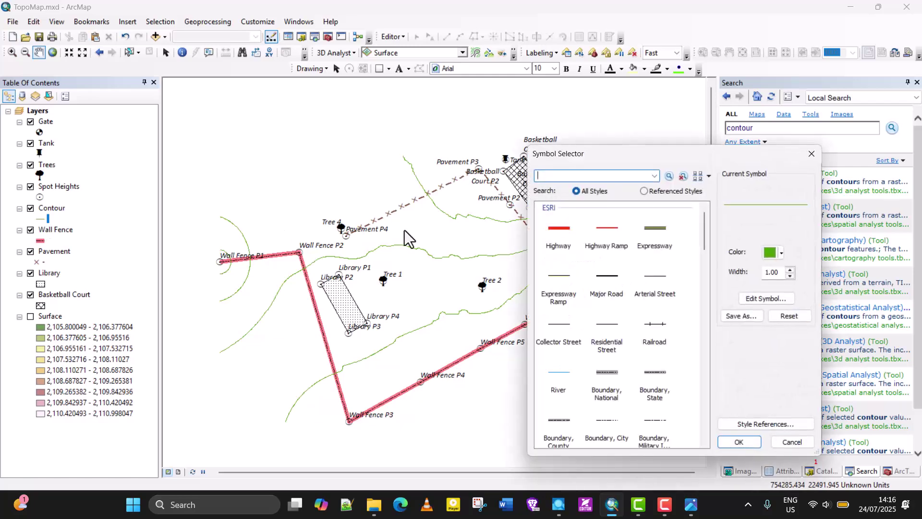
text(brown)
key(Return)
text(c)
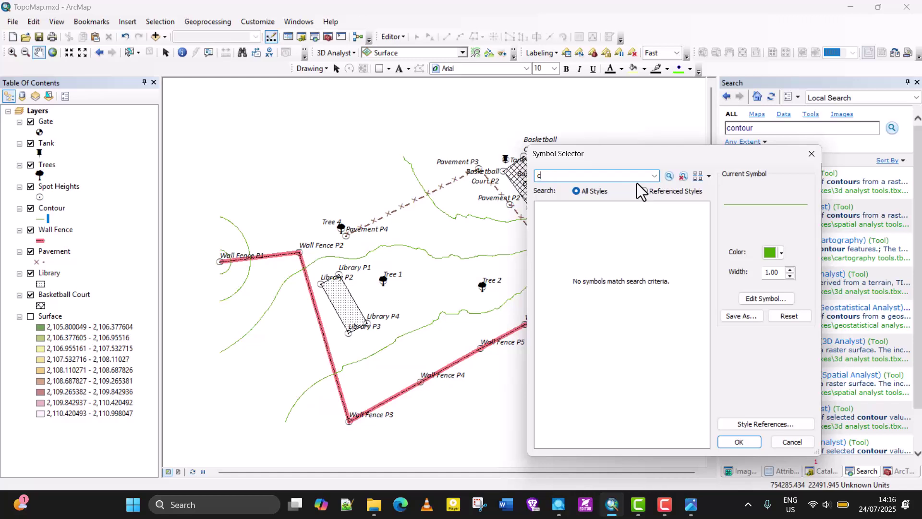
text(ontour)
key(Return)
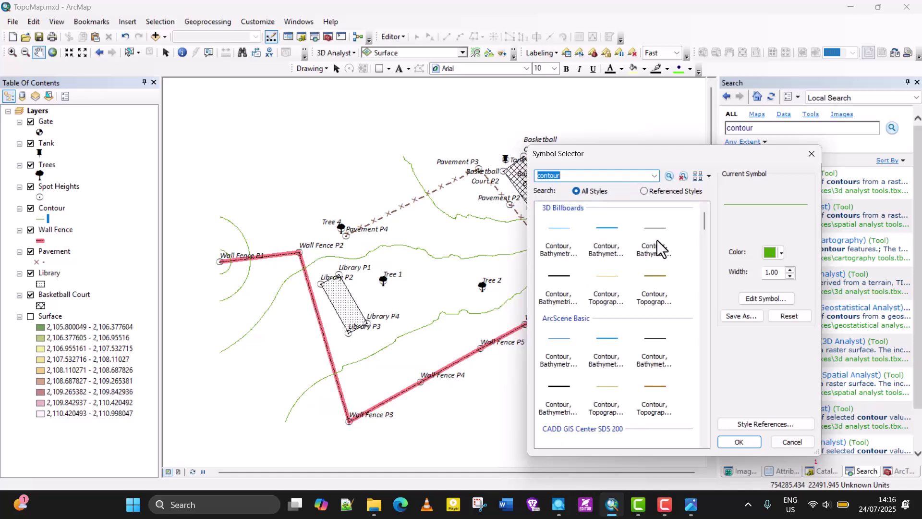
click(615, 288)
click(659, 287)
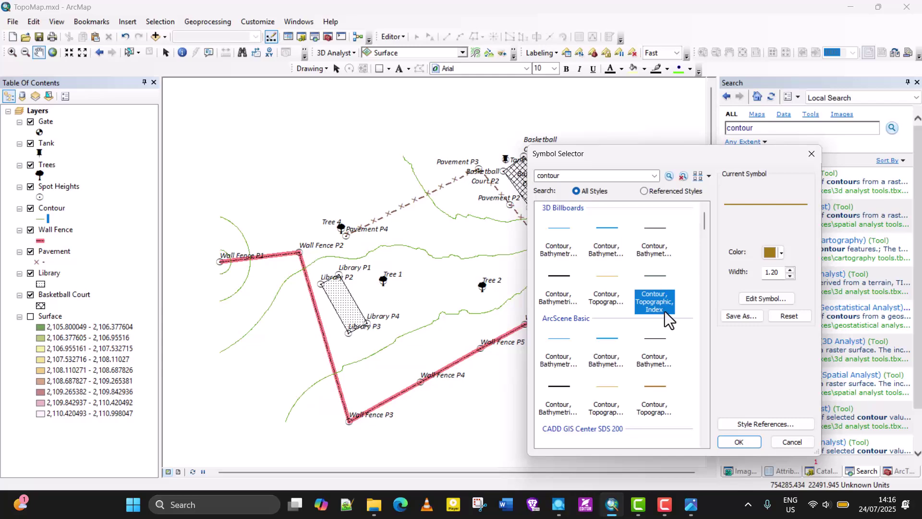
click(746, 442)
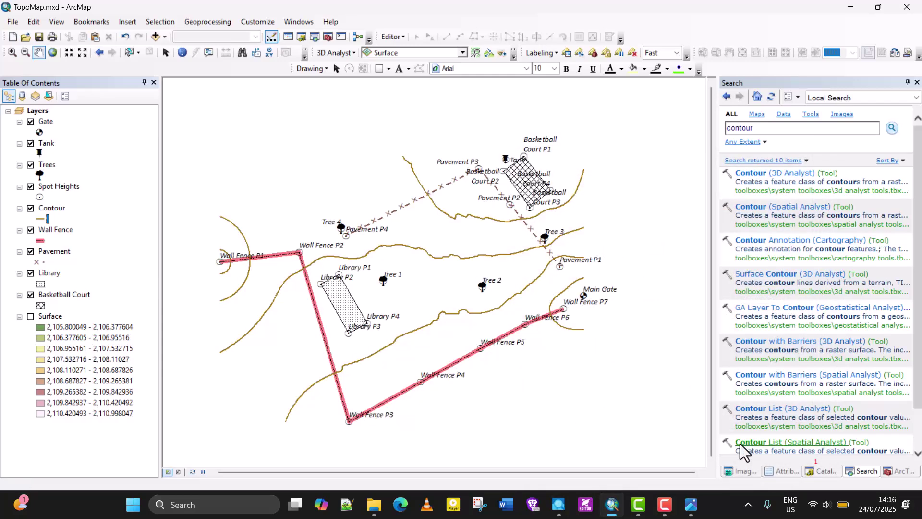
Set the Contour layer's line width to 1 and save the map document.
click(47, 218)
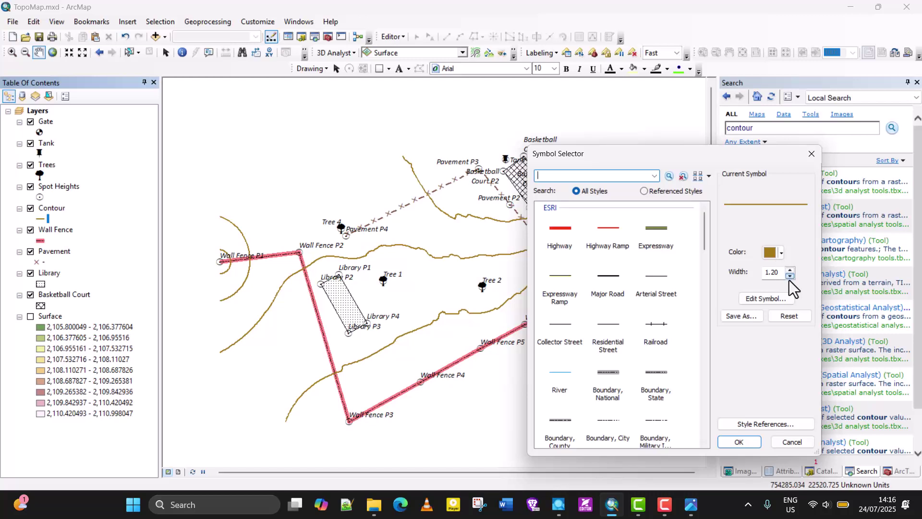
double_click(774, 272)
text(0)
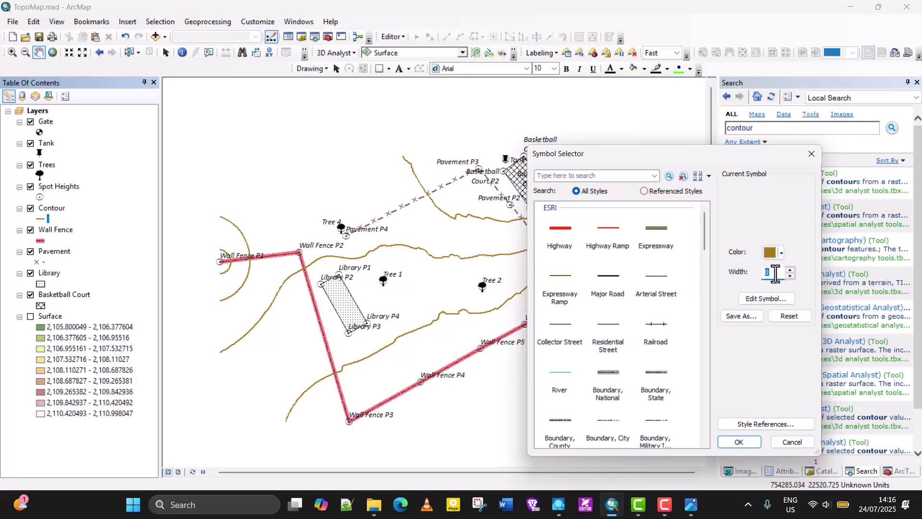
text(0.5)
drag(776, 272, 729, 270)
text(1)
click(742, 444)
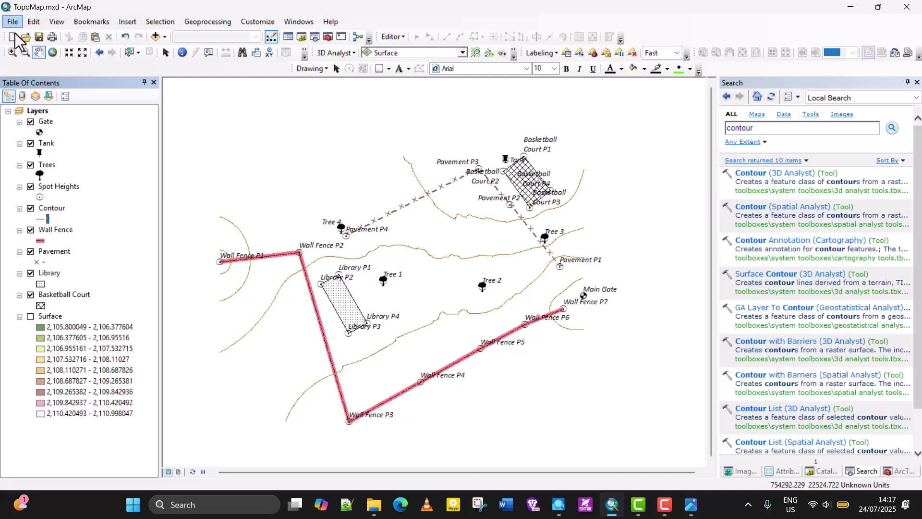
click(38, 37)
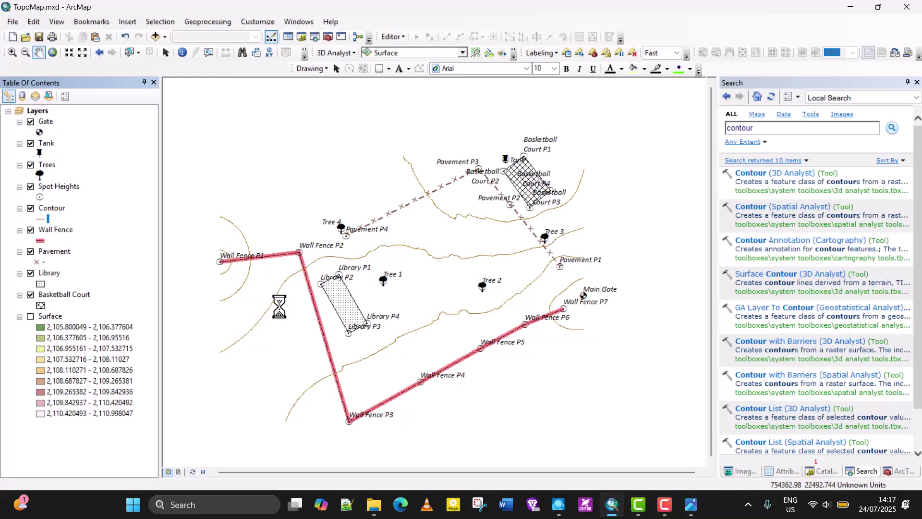
Switch to the image viewer window showing the Kampala IMW map.
mouse_move(699, 511)
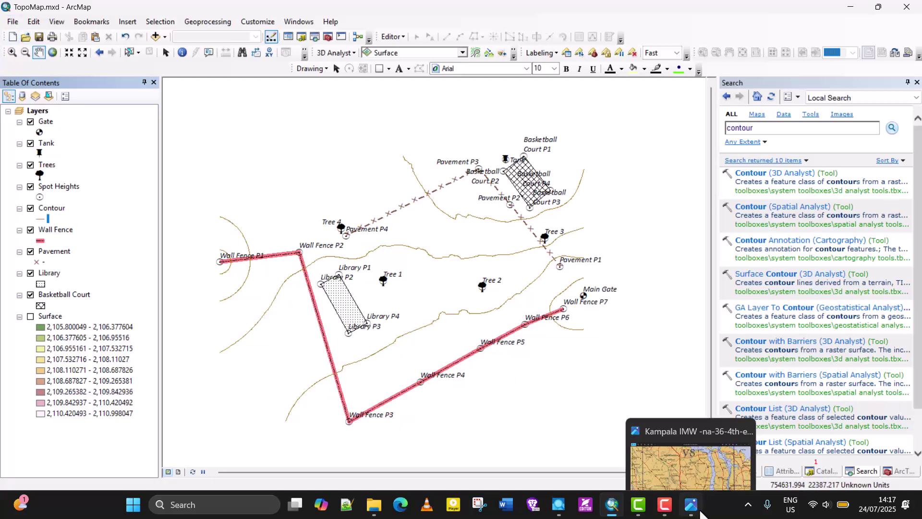